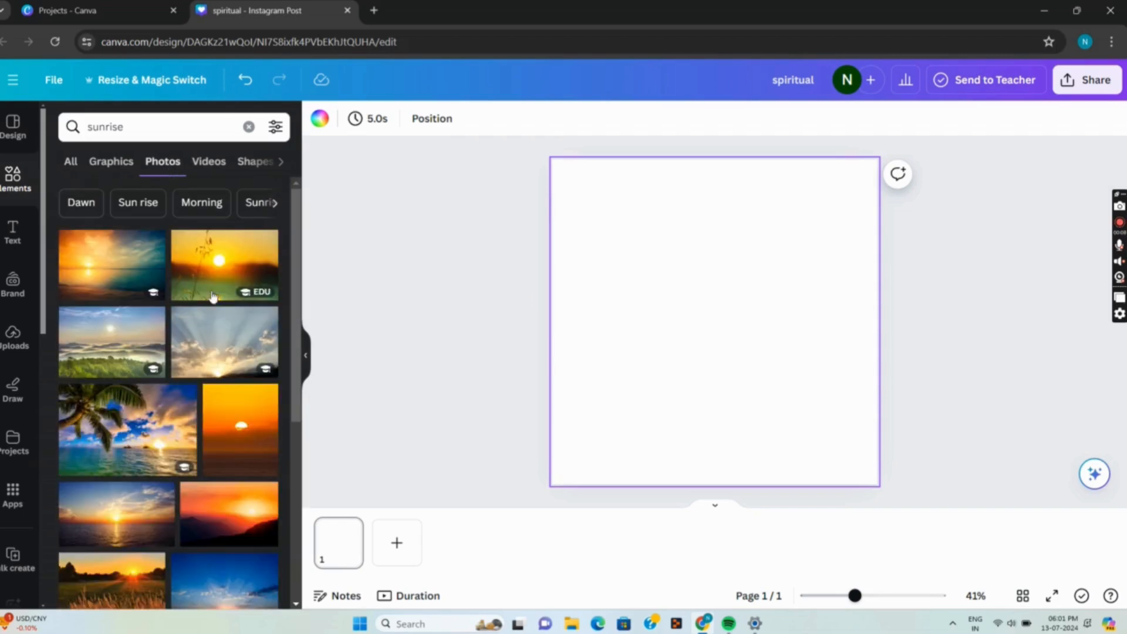
# - Browse the sunrise photo results for a suitable background image
pyautogui.scroll(-10, 295, 541)
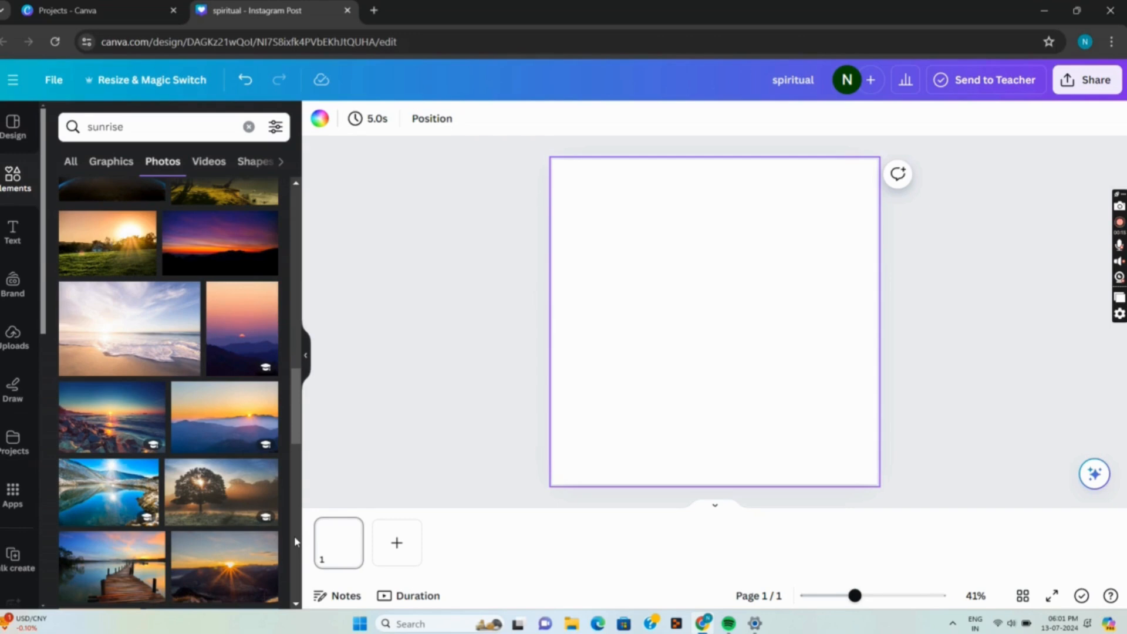
pyautogui.scroll(-5, 299, 570)
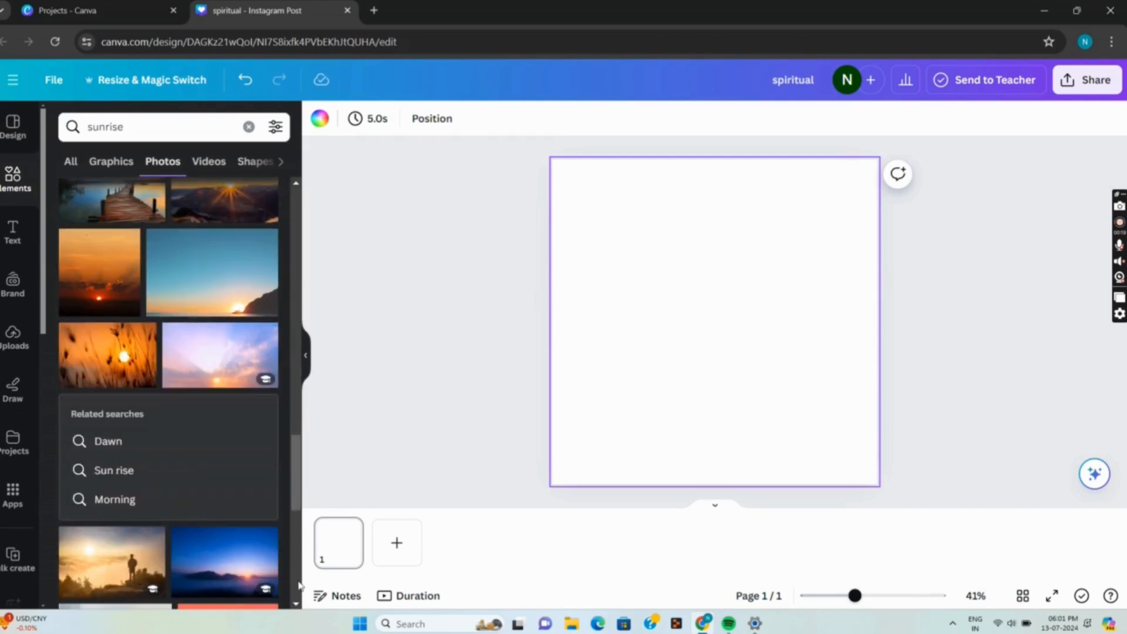
pyautogui.scroll(-5, 300, 584)
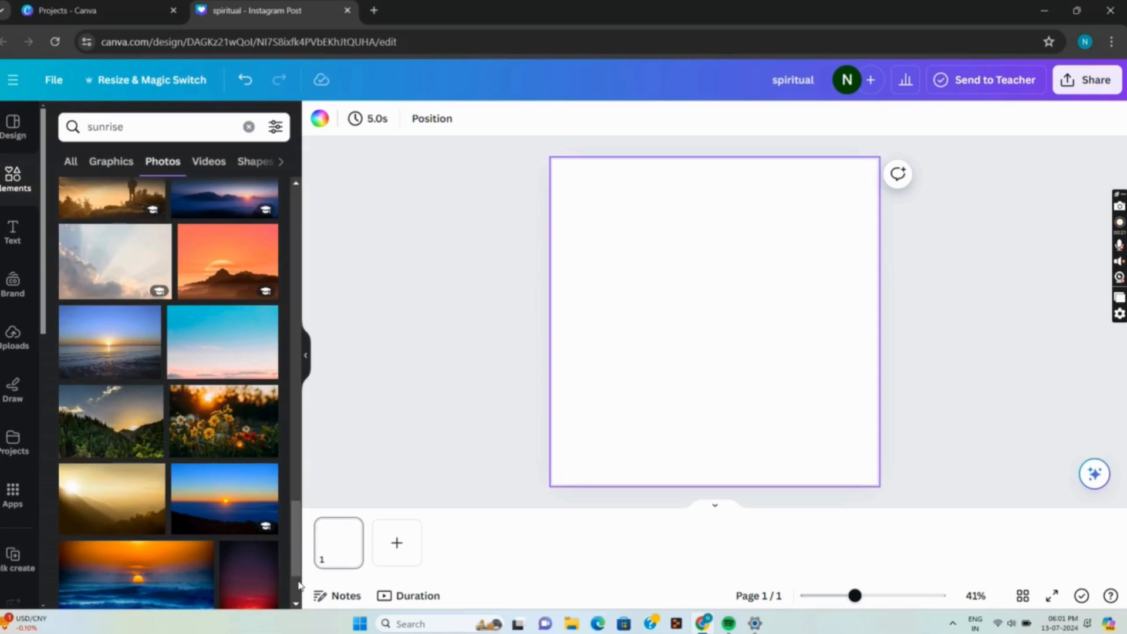
pyautogui.scroll(-2, 297, 595)
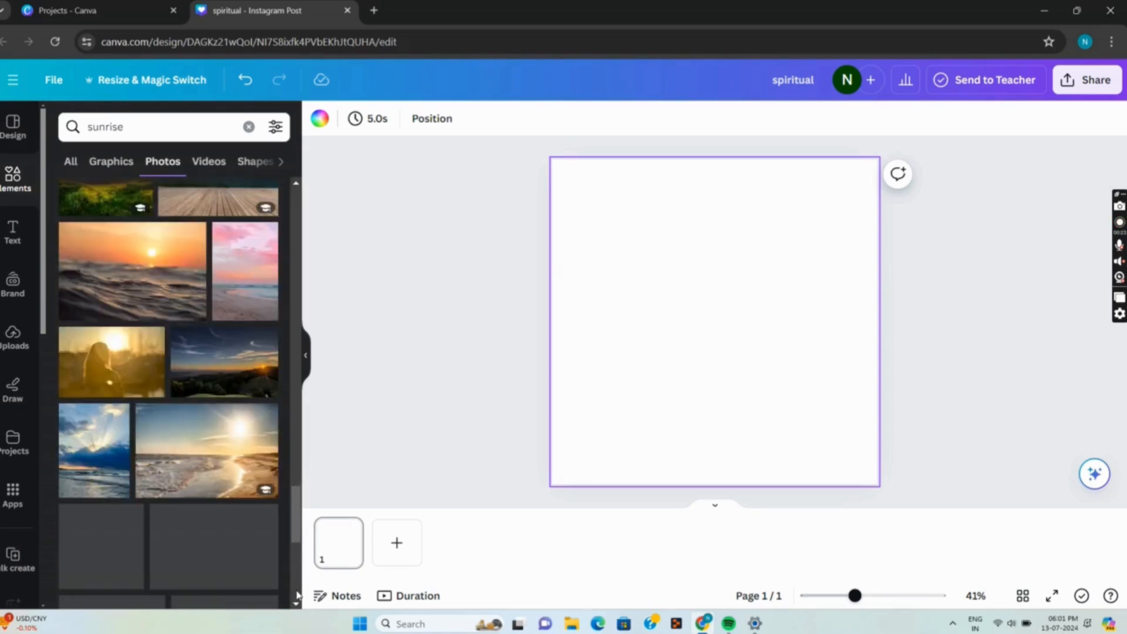
pyautogui.scroll(-4, 297, 595)
pyautogui.scroll(-5, 297, 595)
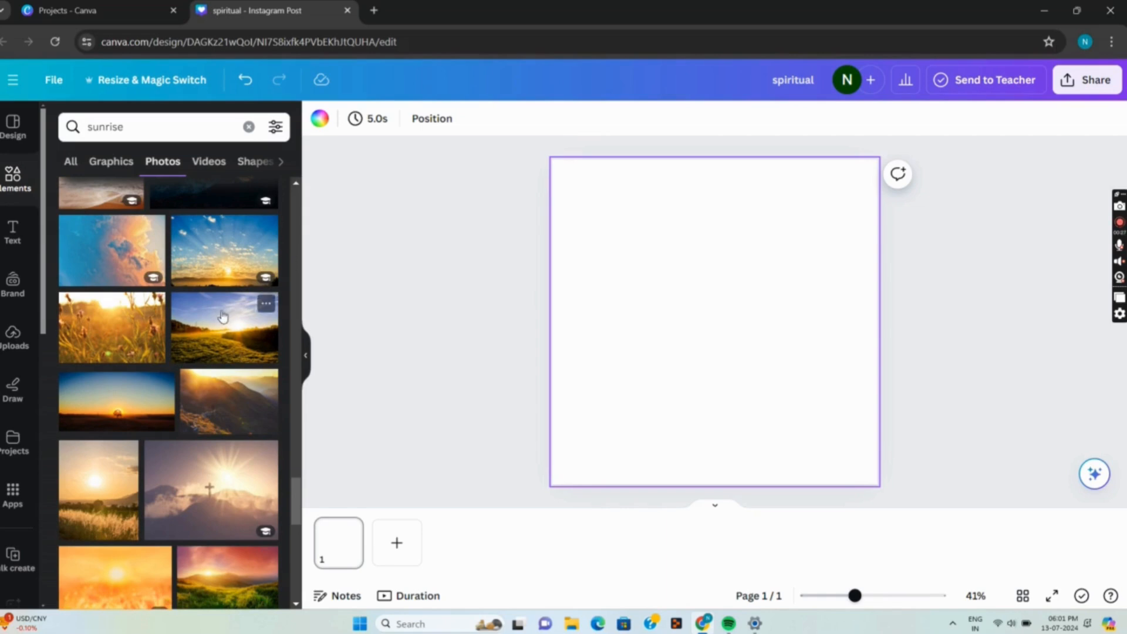
pyautogui.scroll(-5, 297, 590)
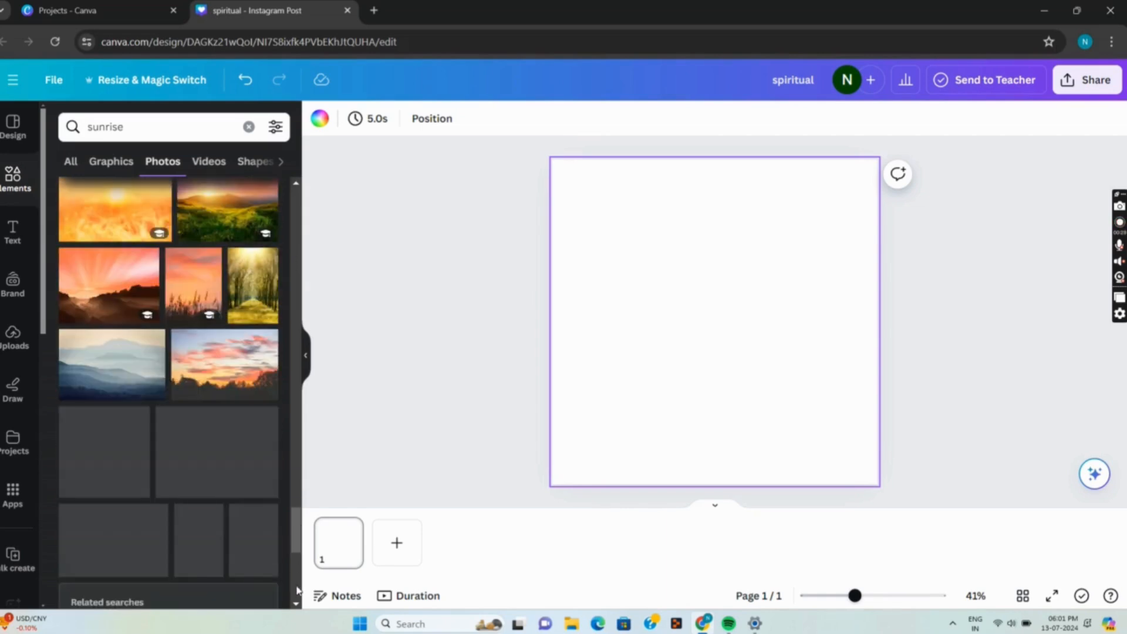
pyautogui.scroll(-5, 298, 590)
pyautogui.scroll(-5, 297, 590)
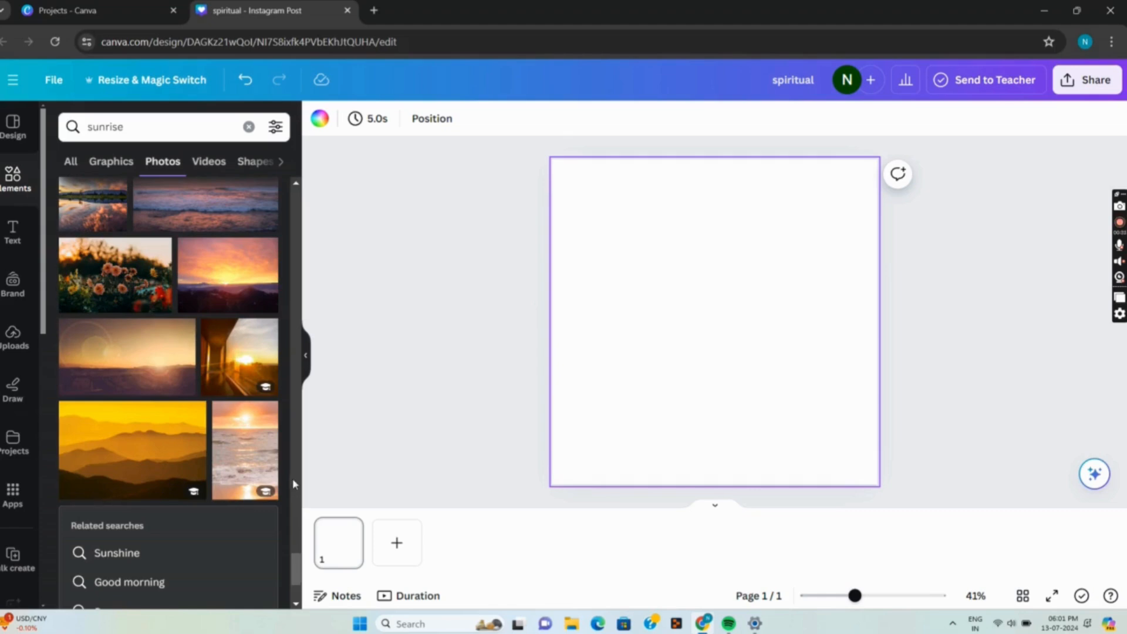
pyautogui.scroll(5, 297, 480)
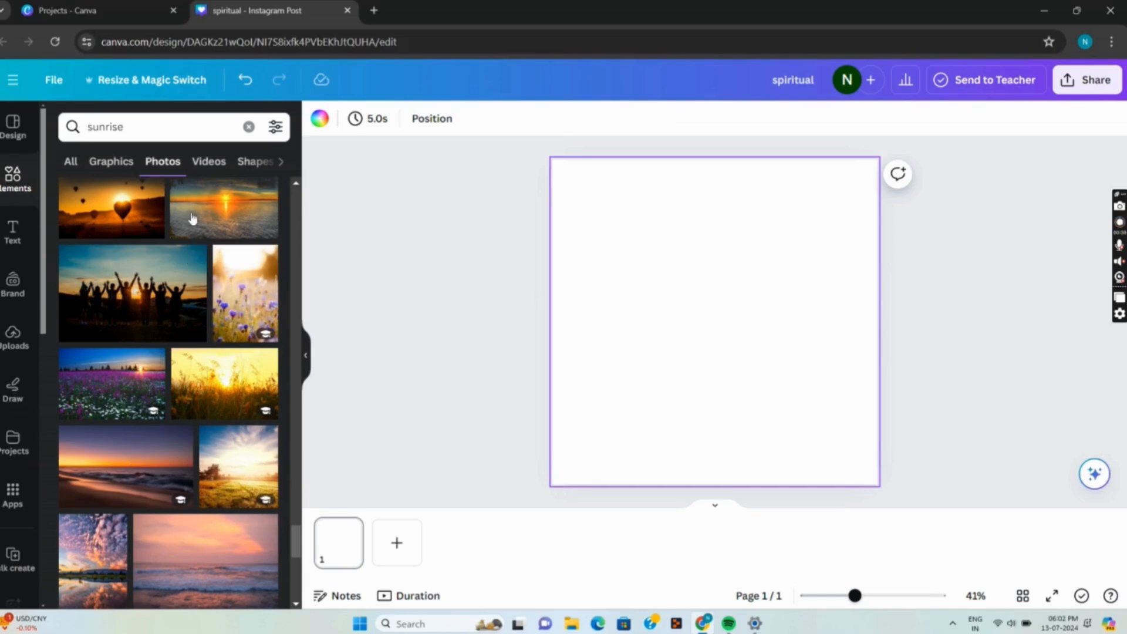
pyautogui.scroll(5, 298, 281)
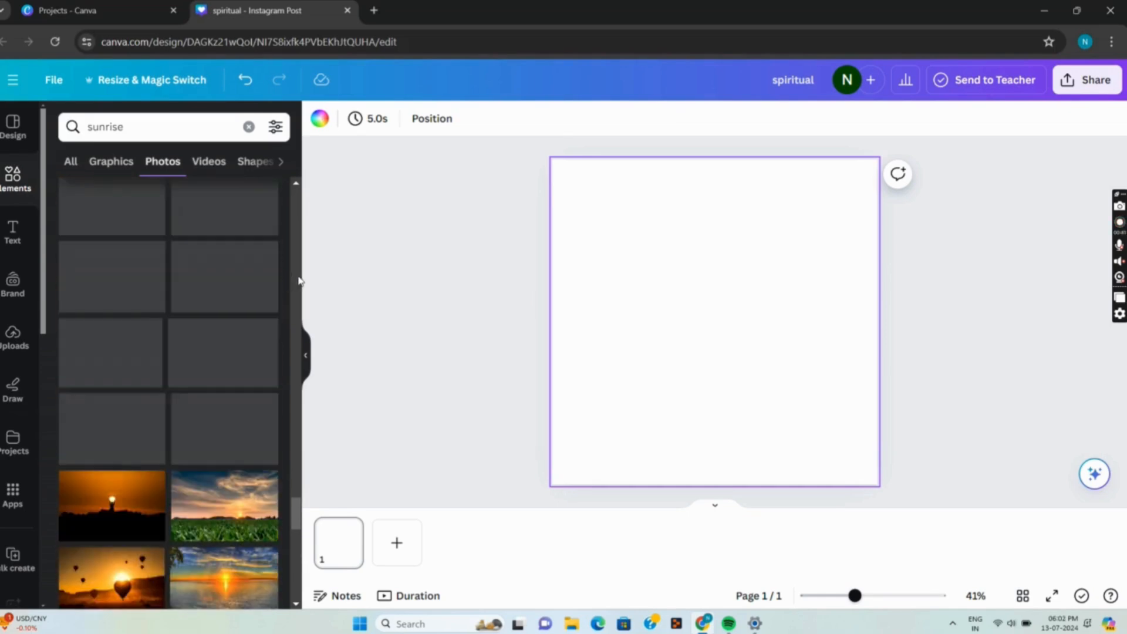
pyautogui.scroll(10, 297, 256)
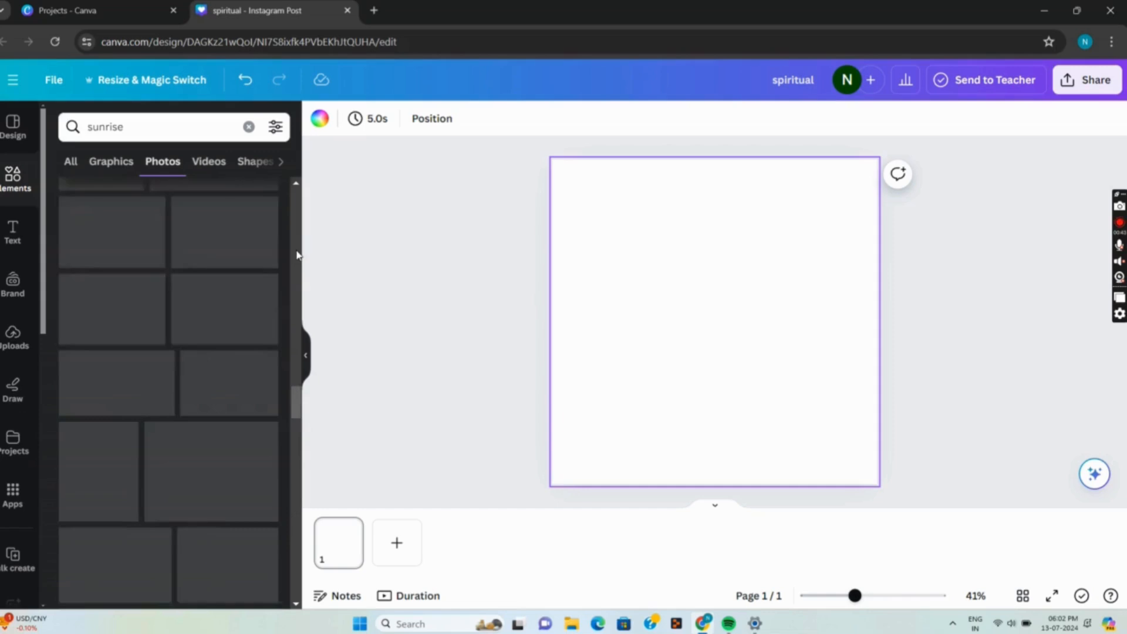
pyautogui.scroll(3, 297, 234)
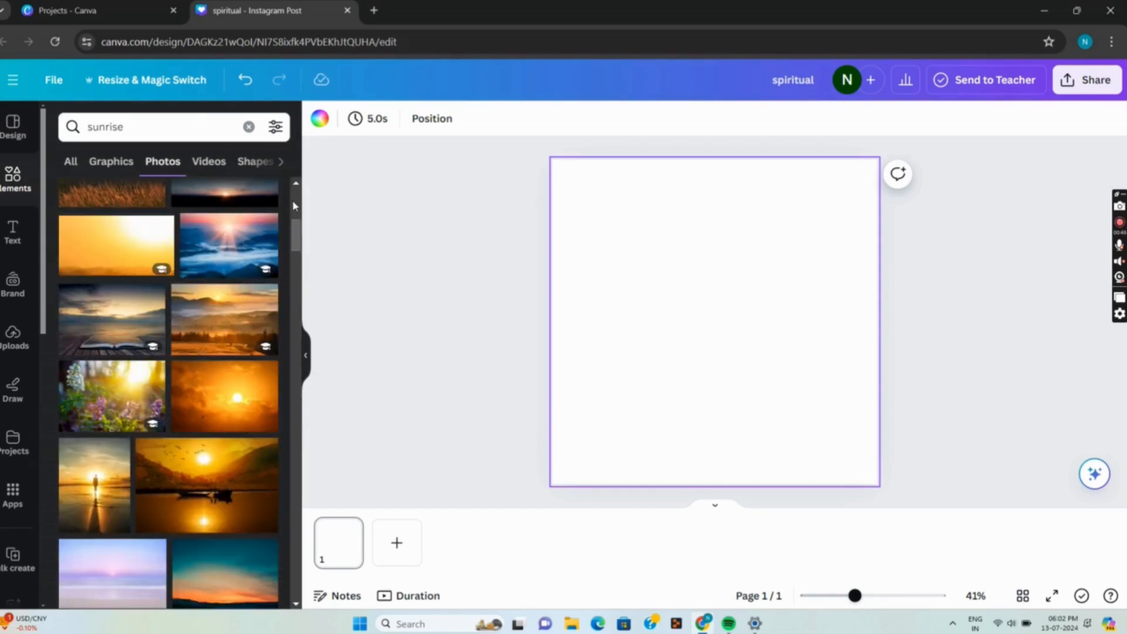
pyautogui.scroll(5, 295, 206)
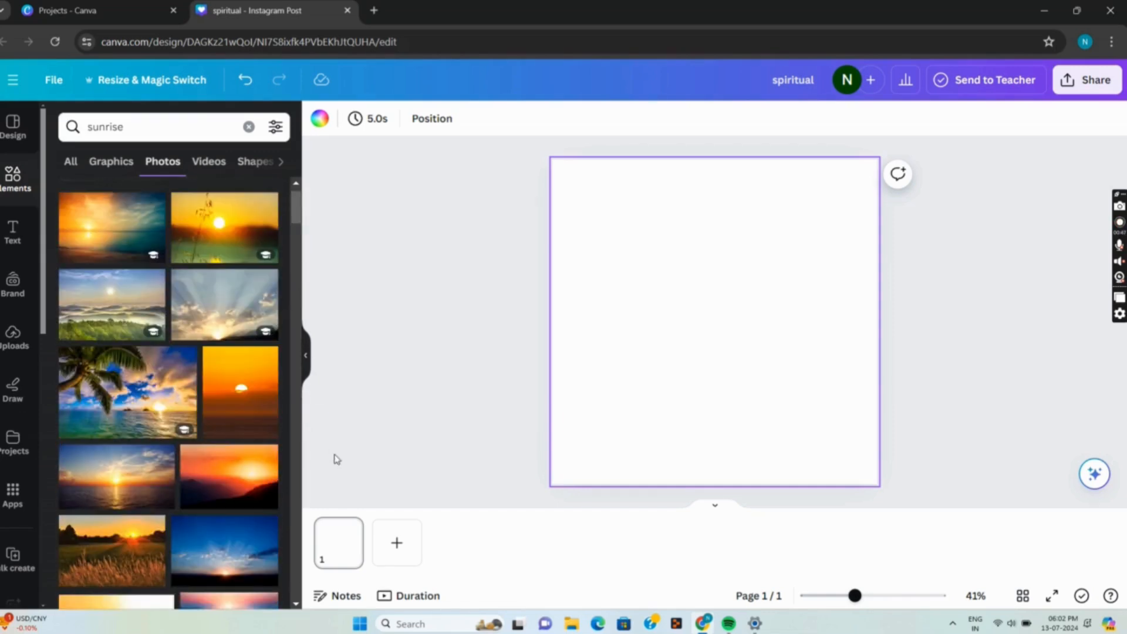
# - Add the palm-tree ocean sunrise photo to the page and enlarge it to fill the whole page
pyautogui.click(103, 375)
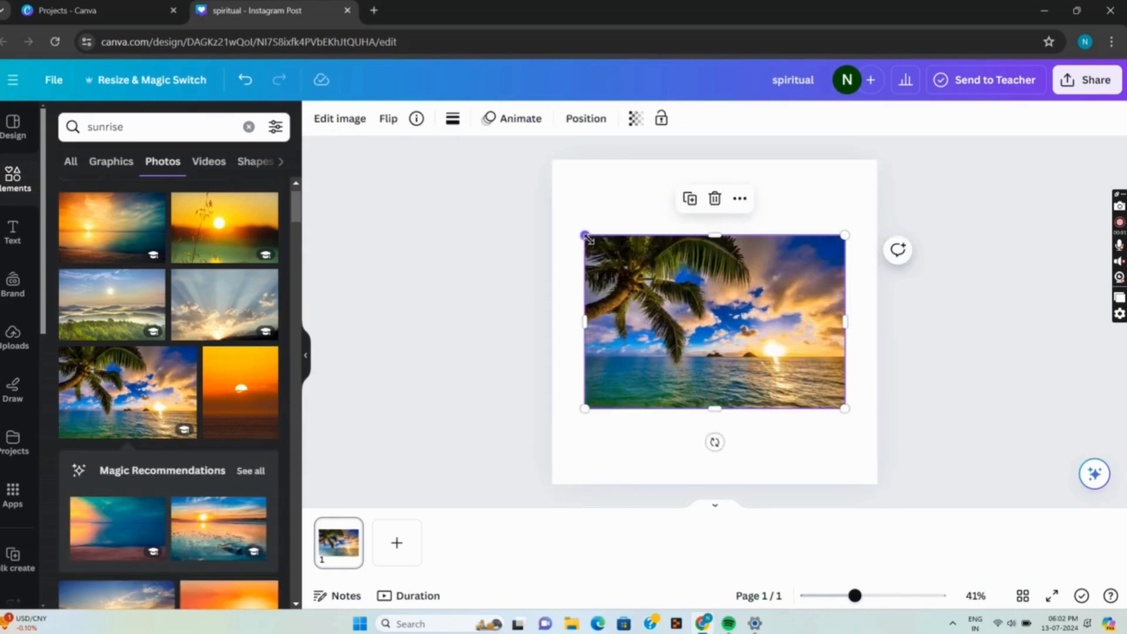
pyautogui.moveTo(586, 237); pyautogui.dragTo(552, 214)
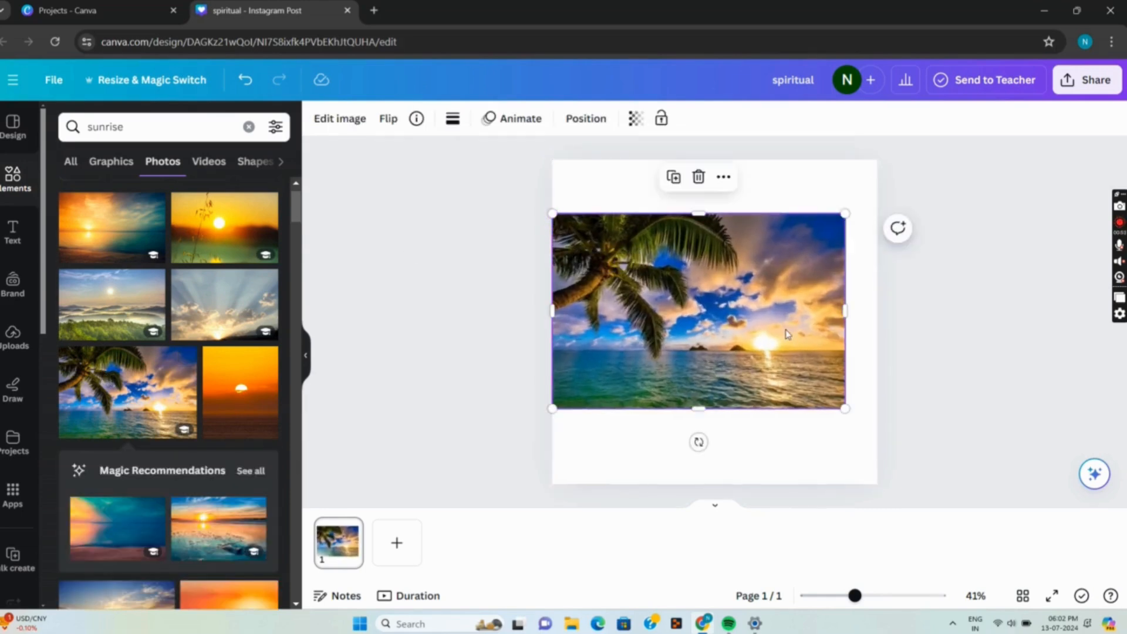
pyautogui.moveTo(844, 406); pyautogui.dragTo(876, 430)
pyautogui.moveTo(735, 431); pyautogui.dragTo(742, 495)
pyautogui.moveTo(683, 215); pyautogui.dragTo(656, 158)
pyautogui.click(946, 315)
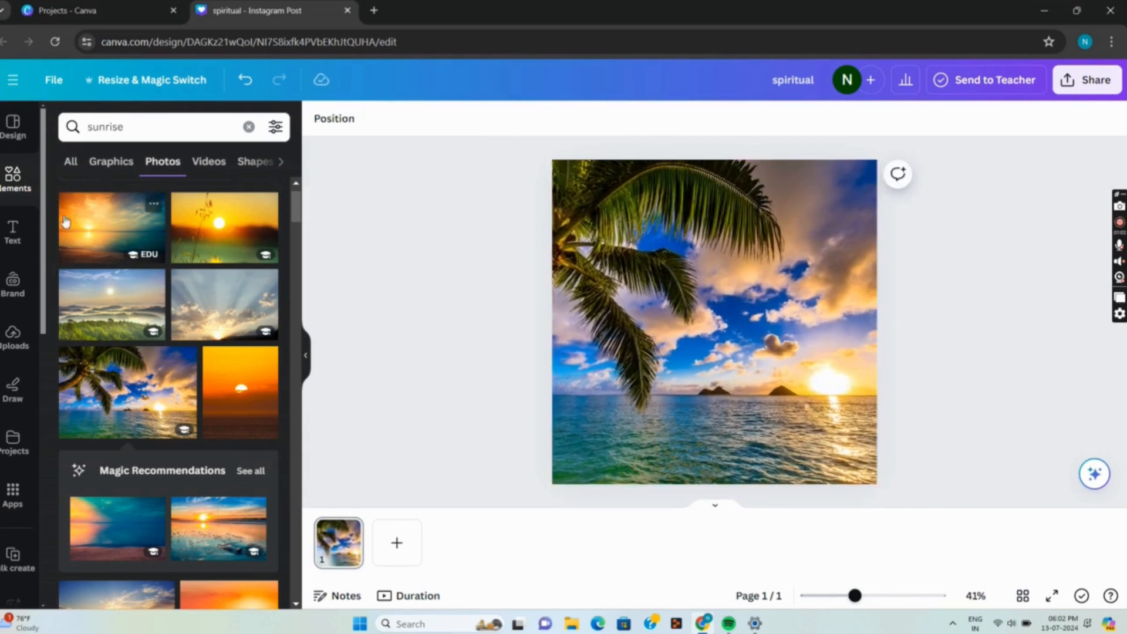
# - Add a heading reading "sunrise" over the photo
pyautogui.click(11, 233)
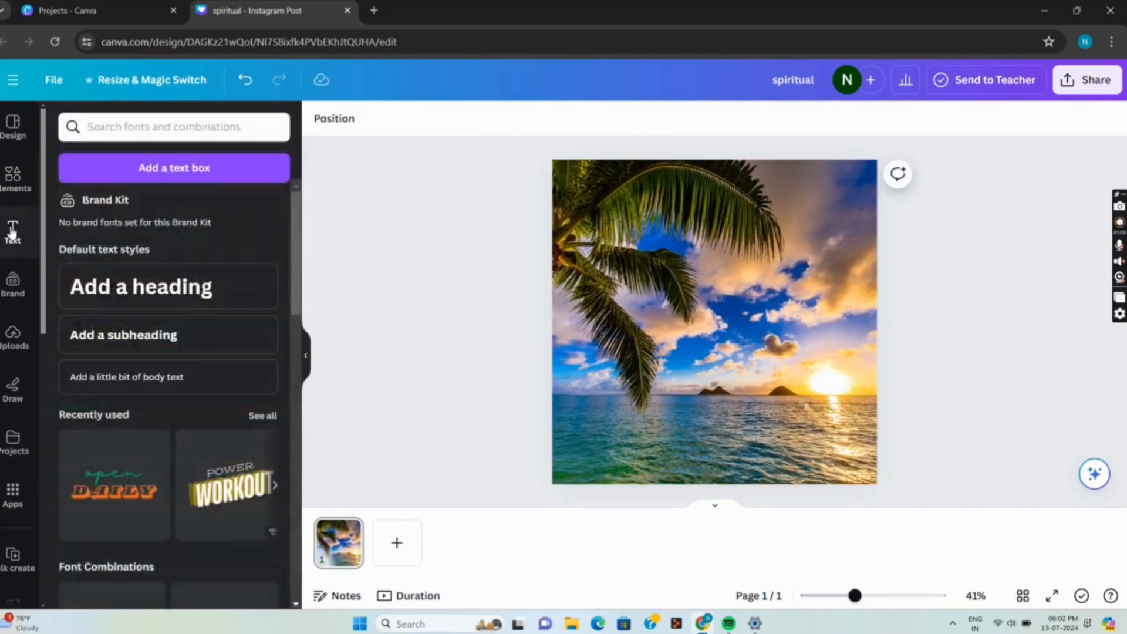
pyautogui.click(170, 285)
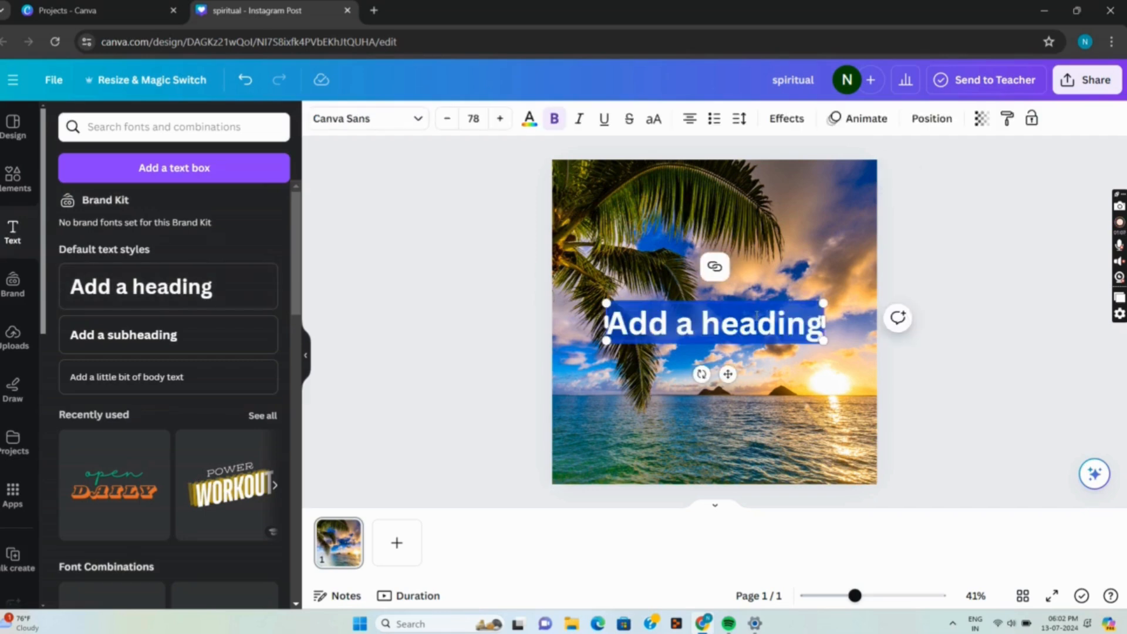
pyautogui.write('sy')
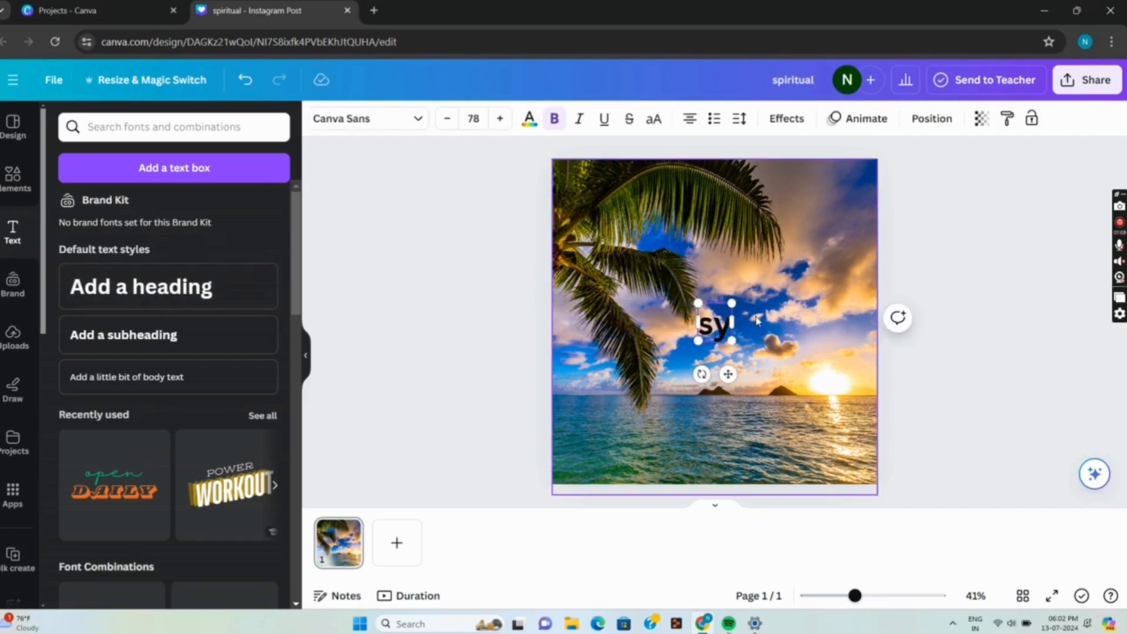
pyautogui.press('BackSpace')
pyautogui.write('unris')
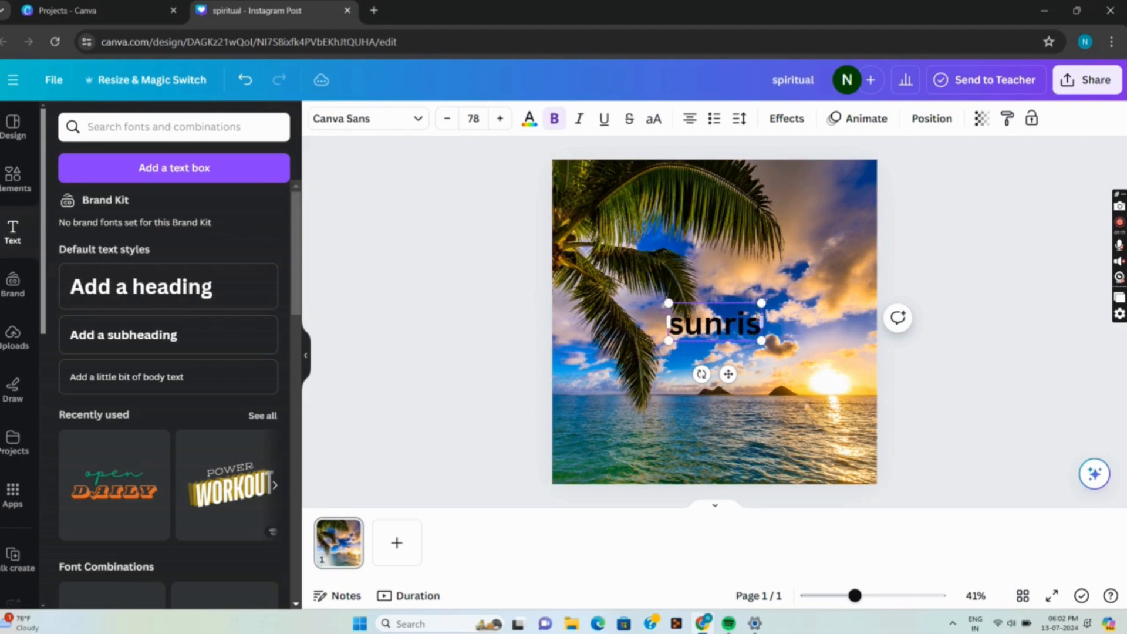
pyautogui.write('e')
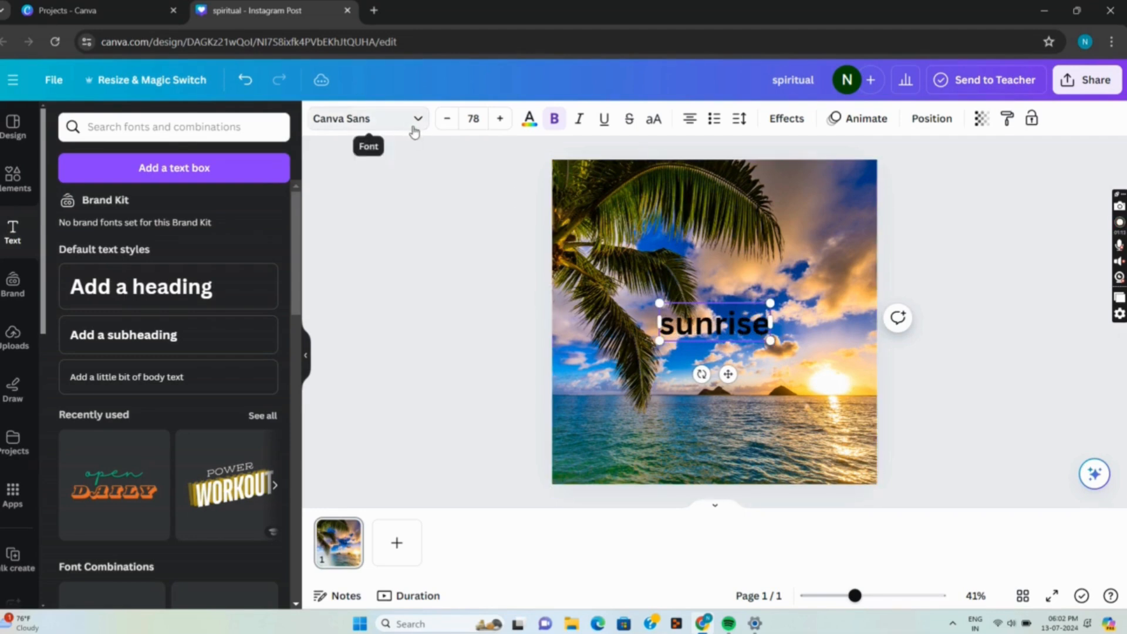
# - Set the sunrise heading in the Great Vibes font and enlarge it to size 418, spanning the page width in lowercase
pyautogui.click(392, 125)
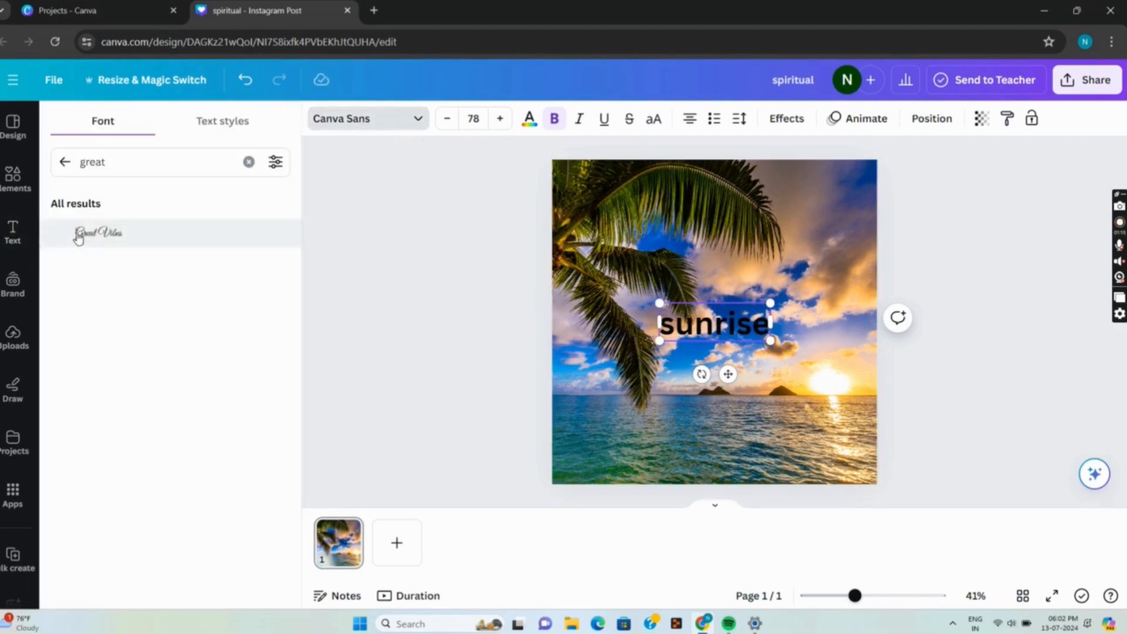
pyautogui.click(114, 231)
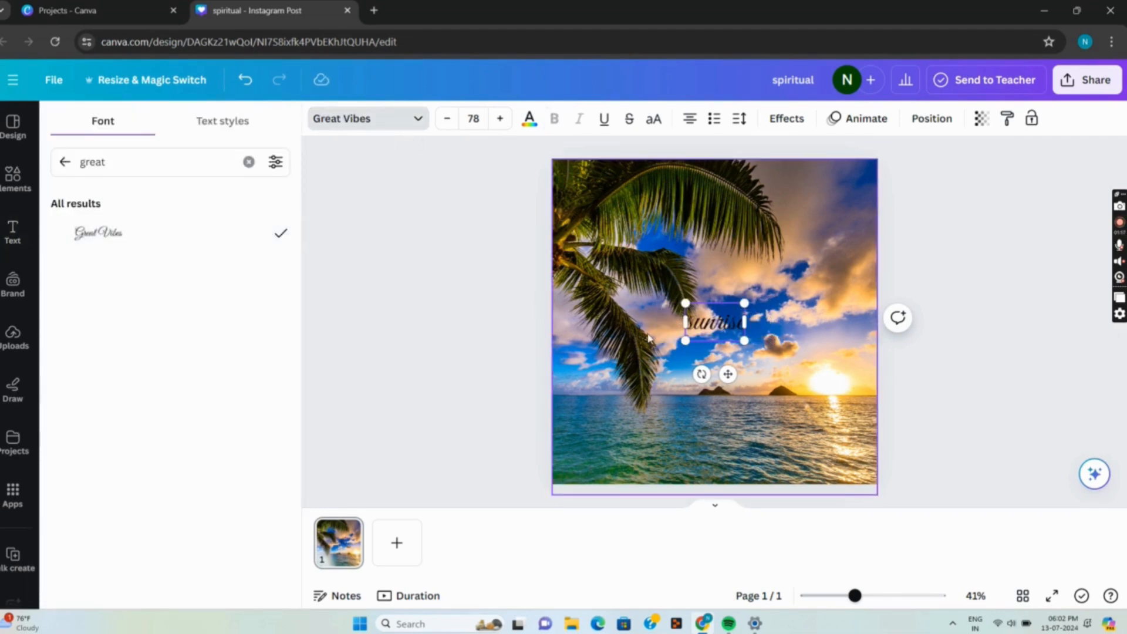
pyautogui.moveTo(684, 302); pyautogui.dragTo(528, 249)
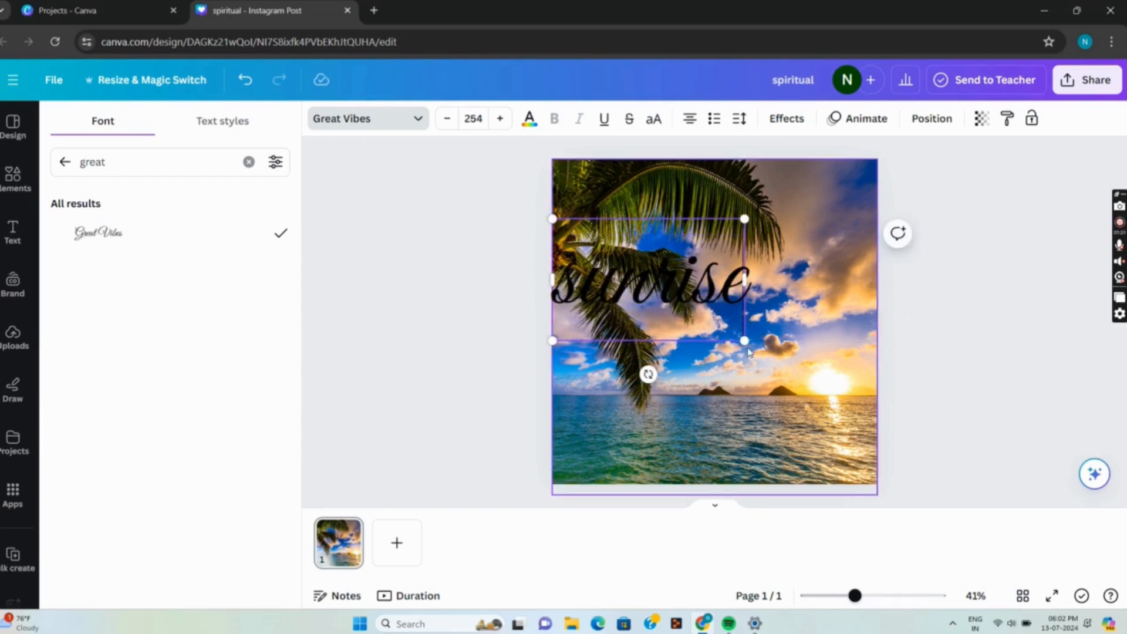
pyautogui.moveTo(744, 340); pyautogui.dragTo(875, 422)
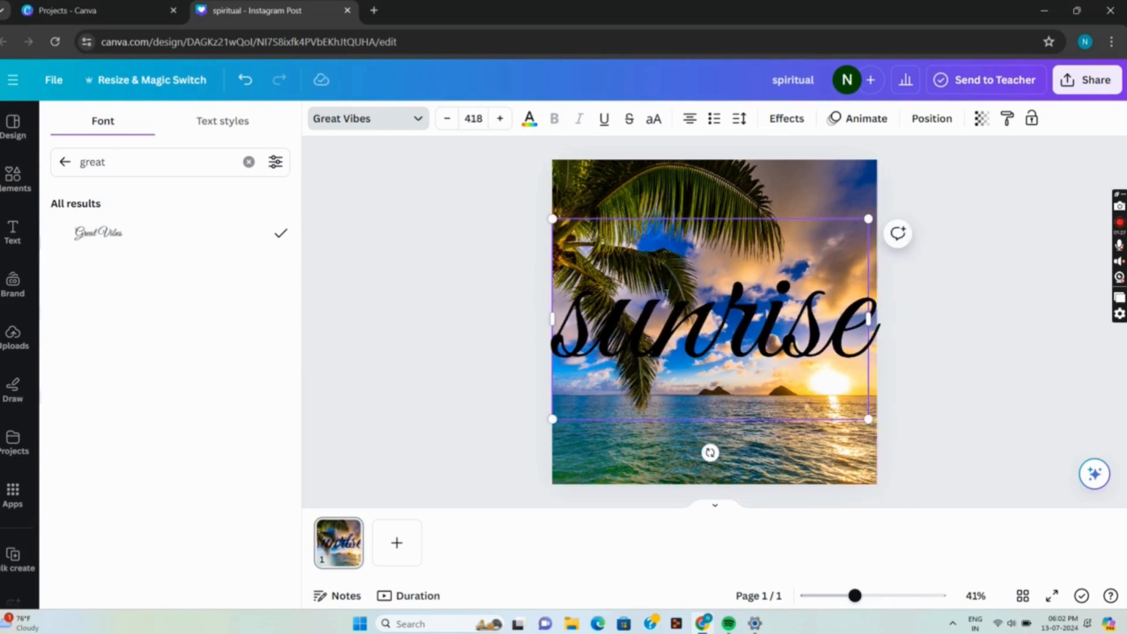
pyautogui.click(653, 119)
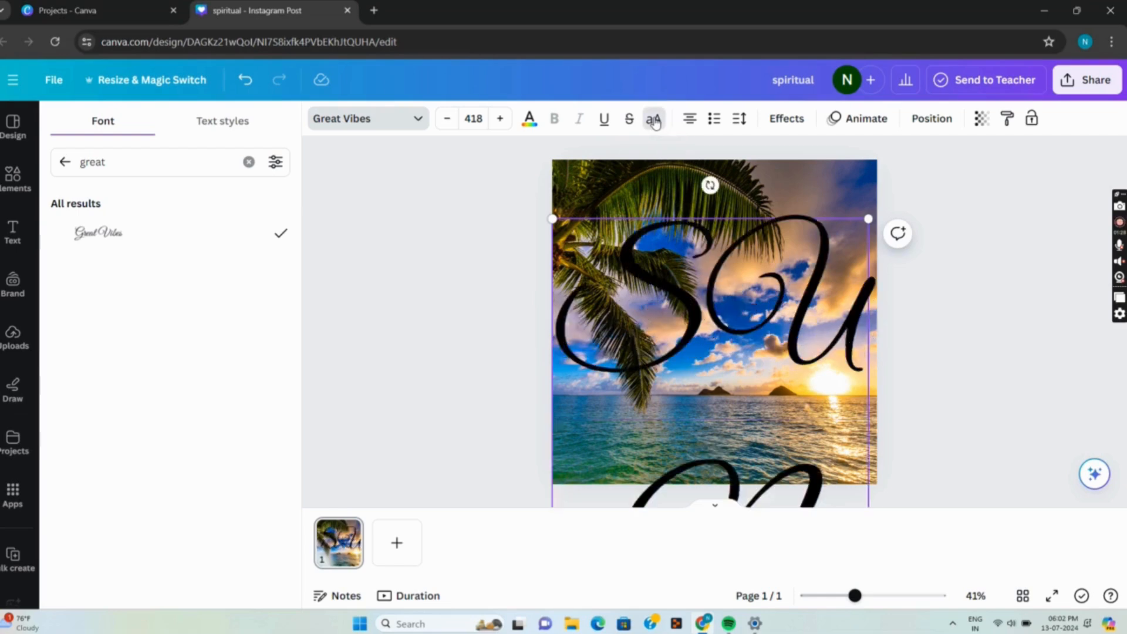
pyautogui.click(653, 120)
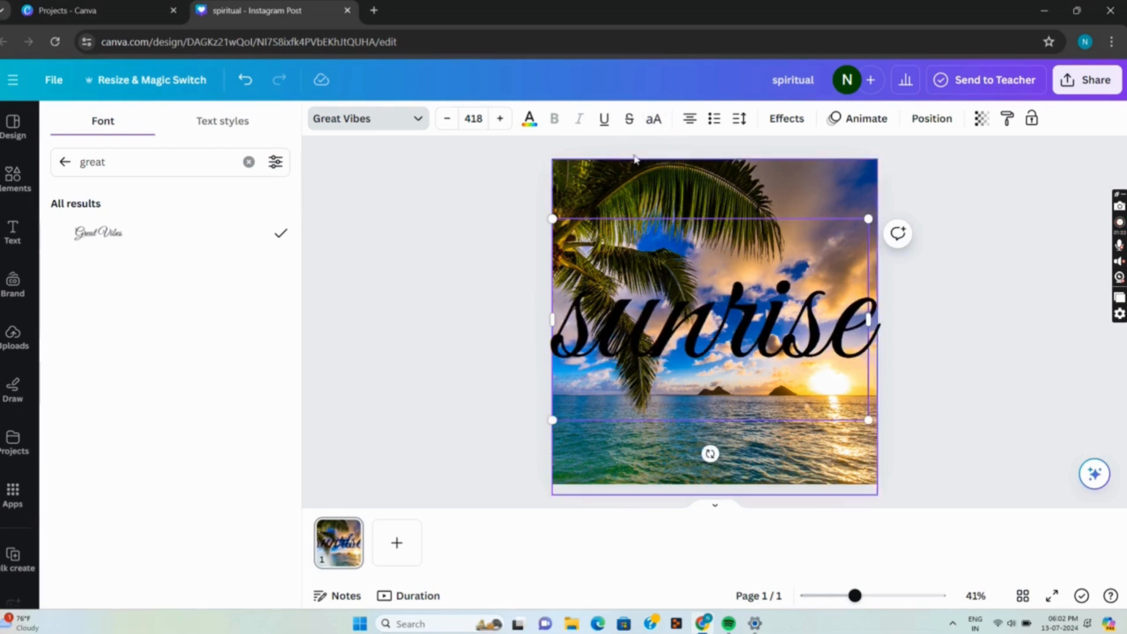
# - Change the sunrise heading's black text colour to white throughout the design
pyautogui.click(528, 120)
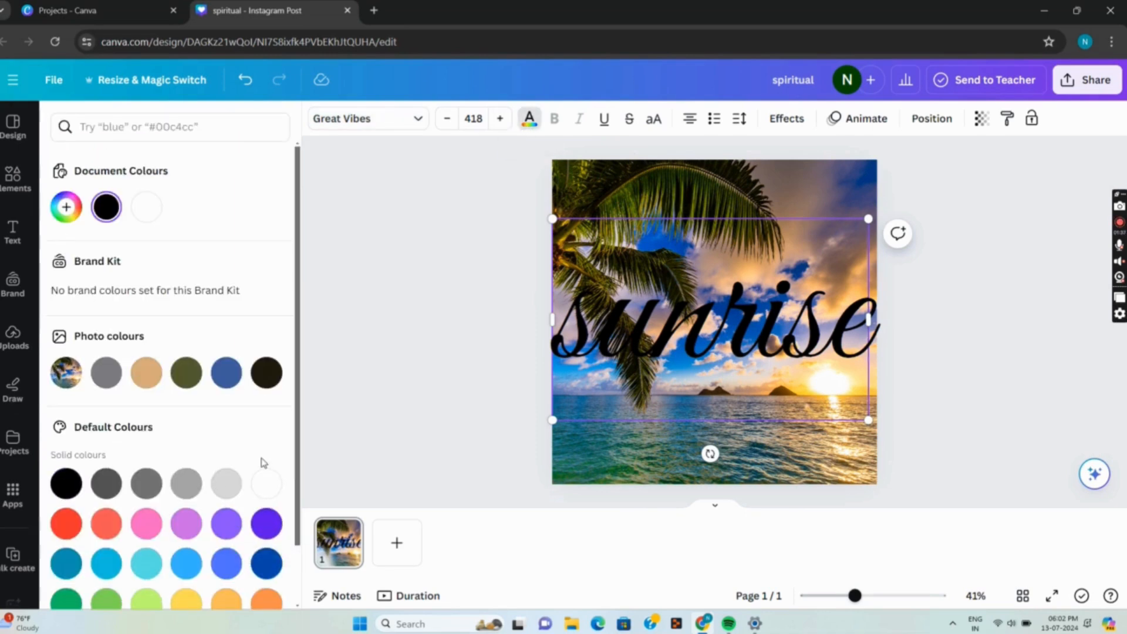
pyautogui.click(262, 476)
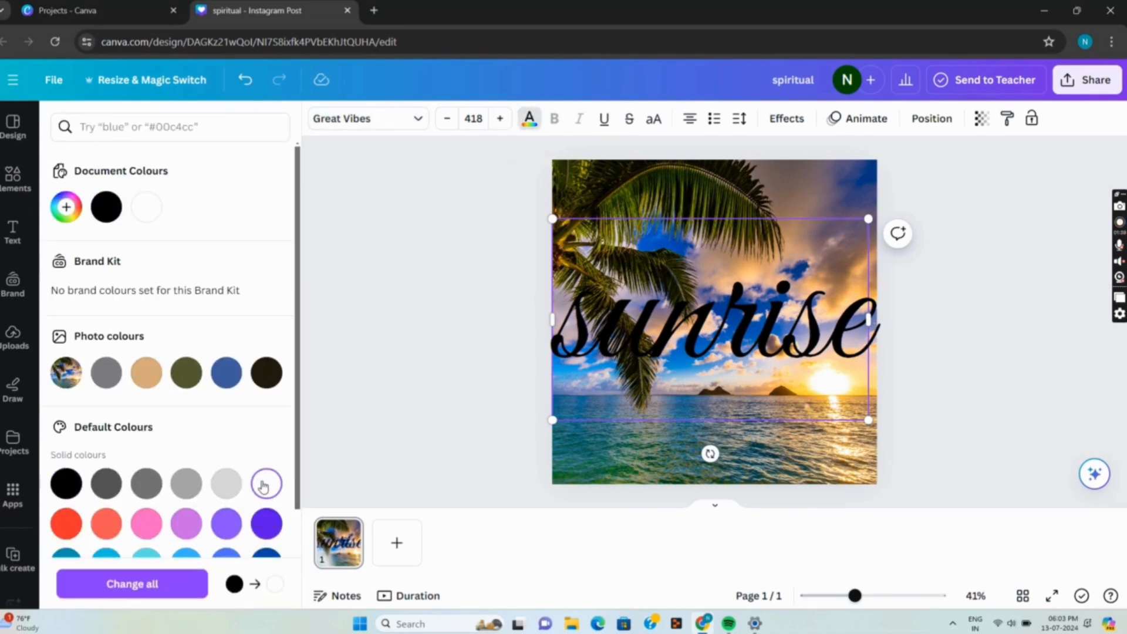
pyautogui.click(136, 587)
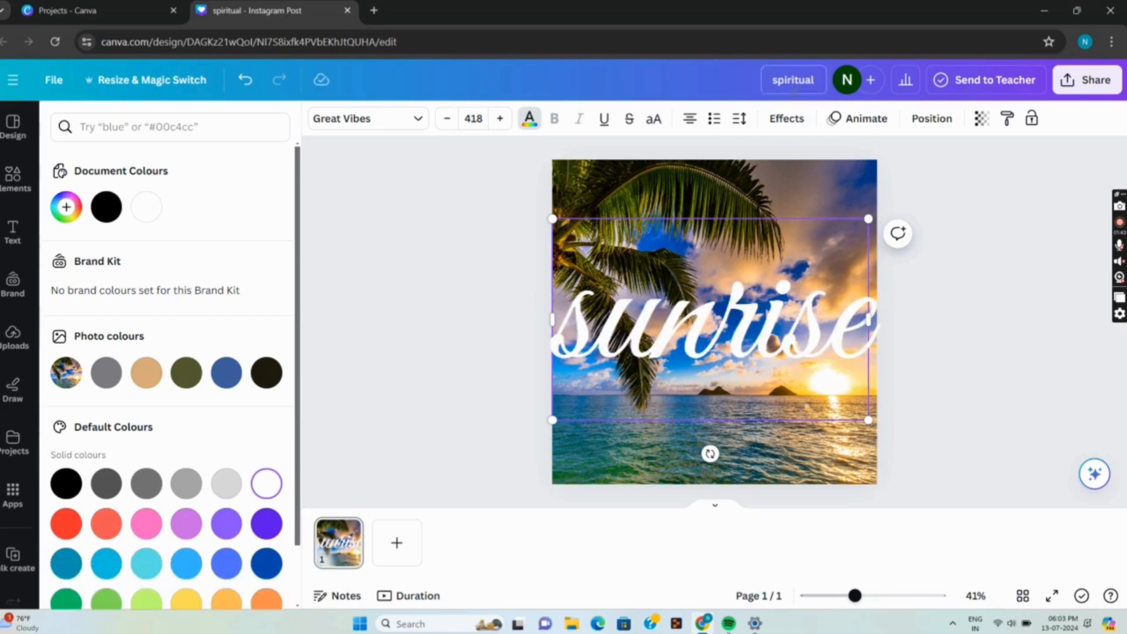
# - Try the Splice text effect on the sunrise heading with thickness 1 and offset 0
pyautogui.click(781, 121)
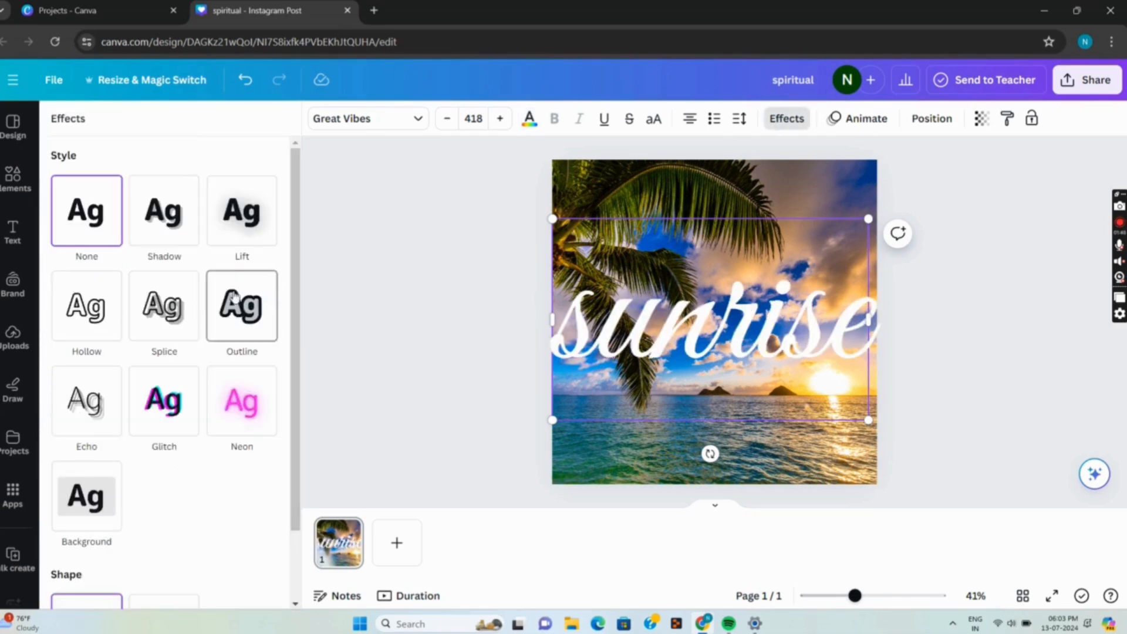
pyautogui.click(162, 315)
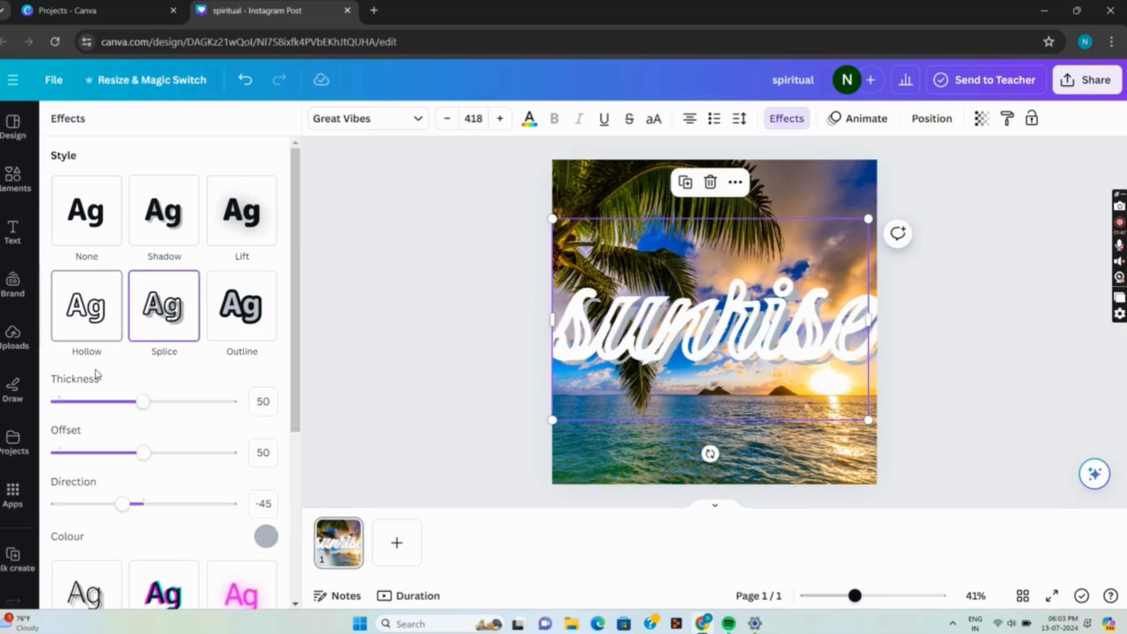
pyautogui.moveTo(144, 407); pyautogui.dragTo(34, 396)
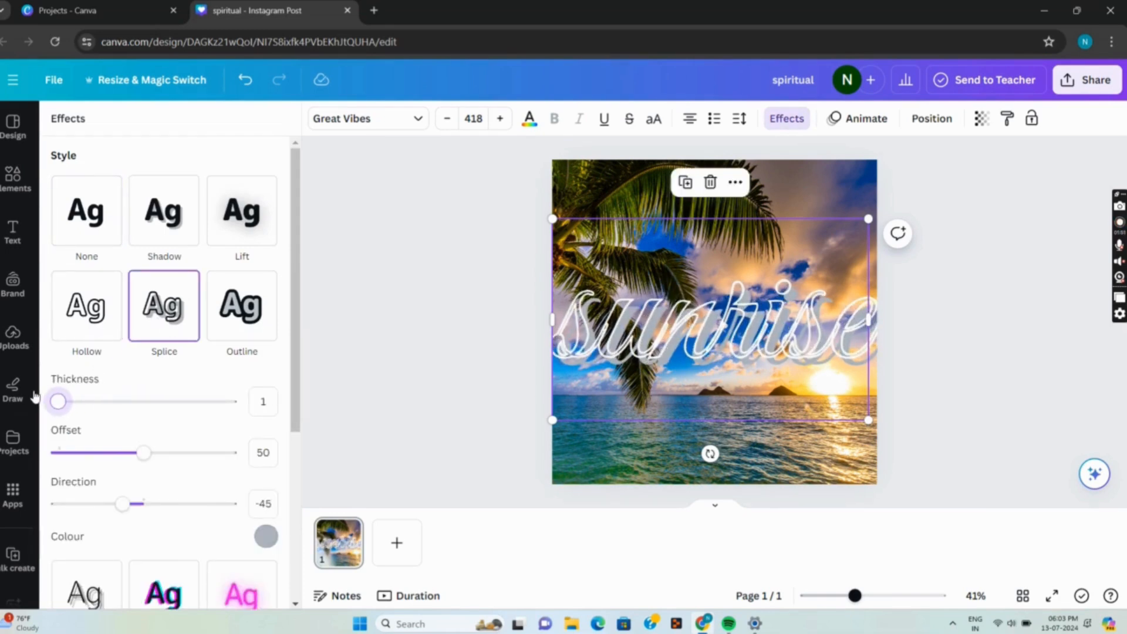
pyautogui.moveTo(144, 452); pyautogui.dragTo(56, 436)
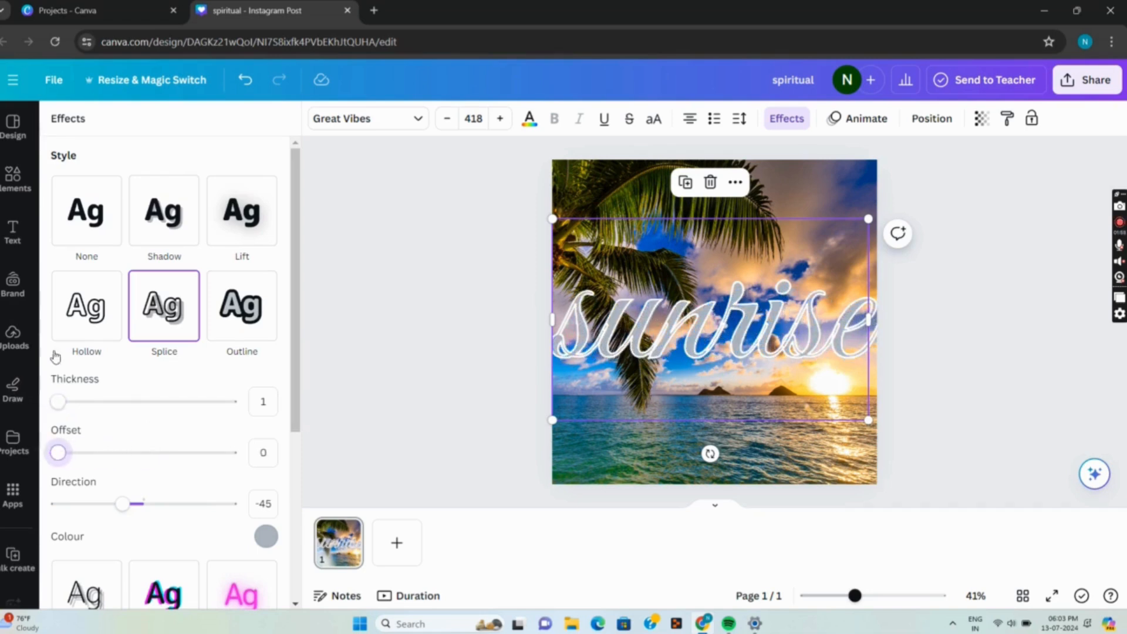
# - Apply the Shadow effect to the sunrise heading with offset 7, direction -91, blur 0 and transparency 55
pyautogui.click(162, 228)
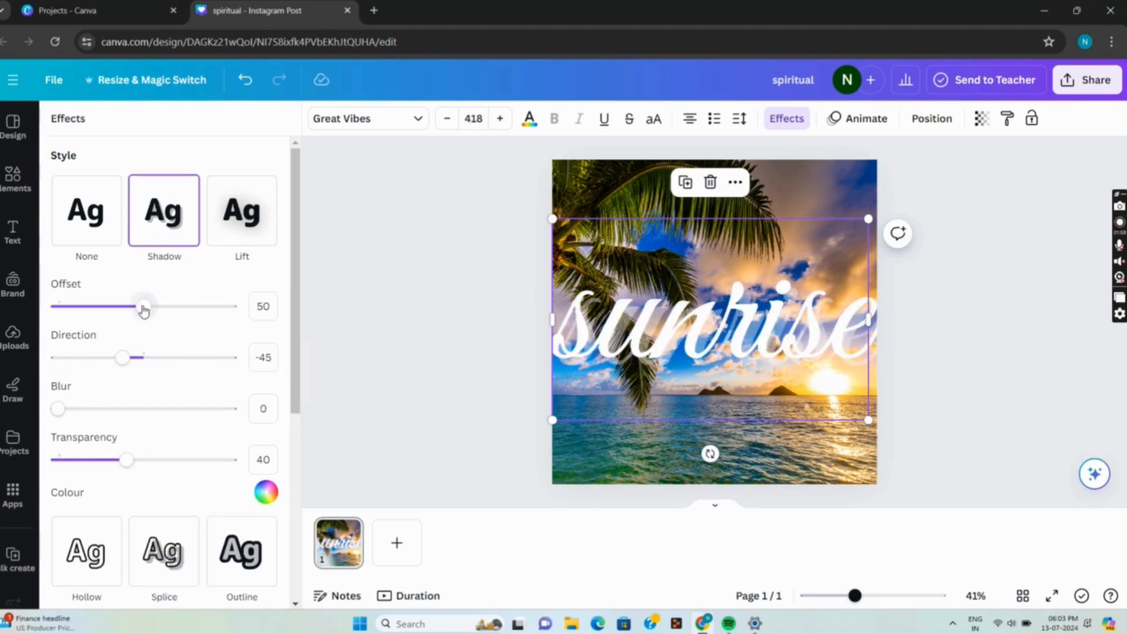
pyautogui.moveTo(143, 305); pyautogui.dragTo(70, 303)
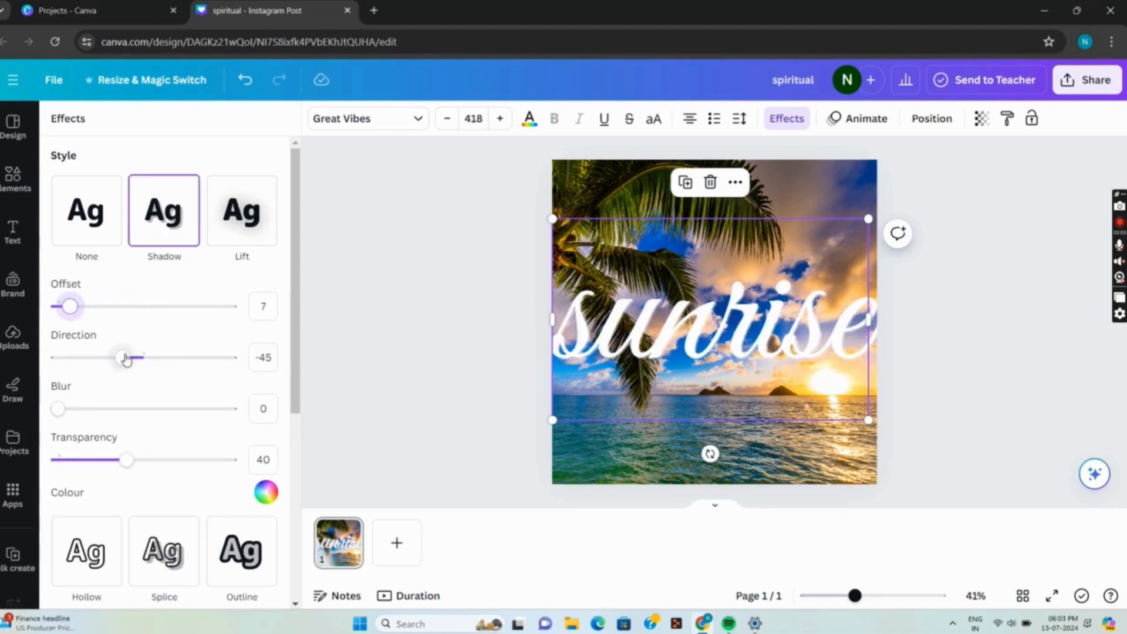
pyautogui.moveTo(123, 357); pyautogui.dragTo(101, 359)
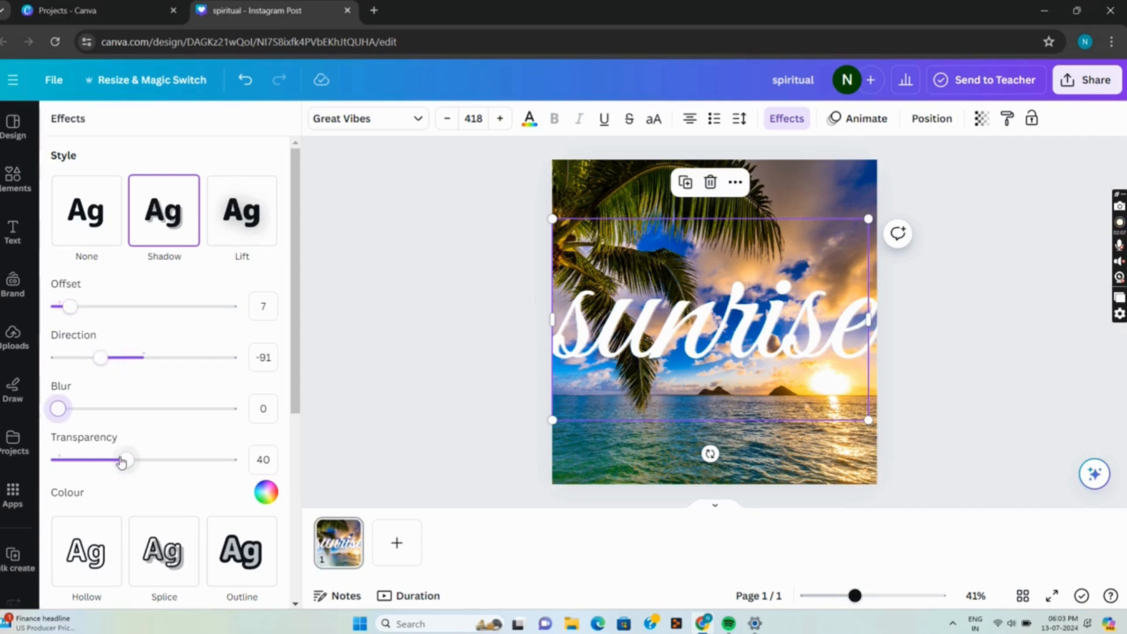
pyautogui.moveTo(121, 462); pyautogui.dragTo(208, 453)
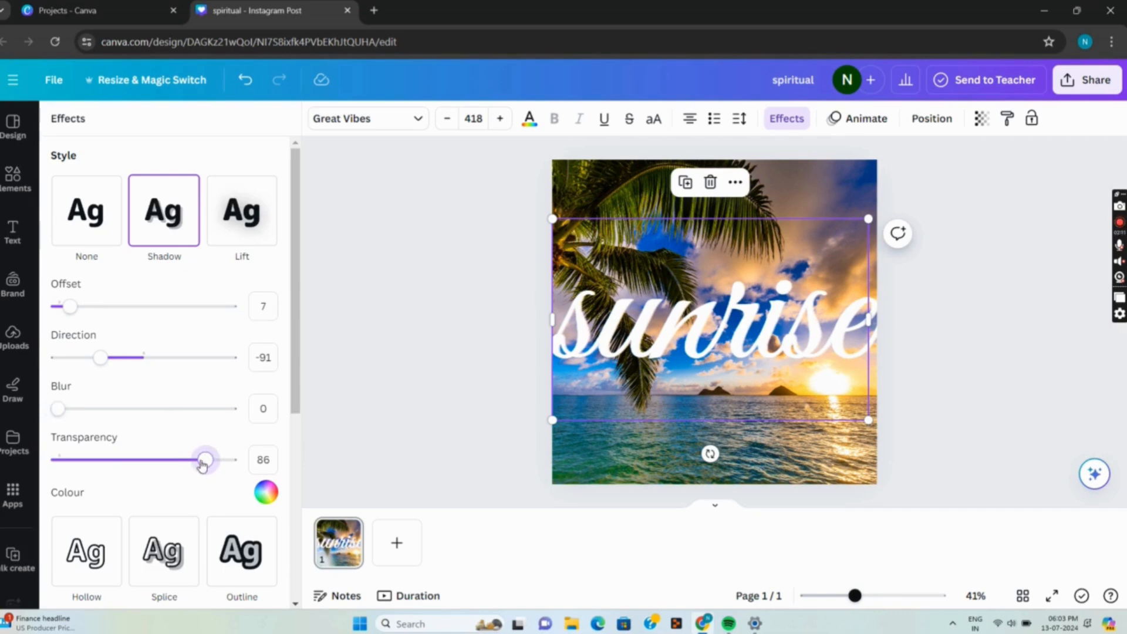
pyautogui.moveTo(202, 464); pyautogui.dragTo(153, 461)
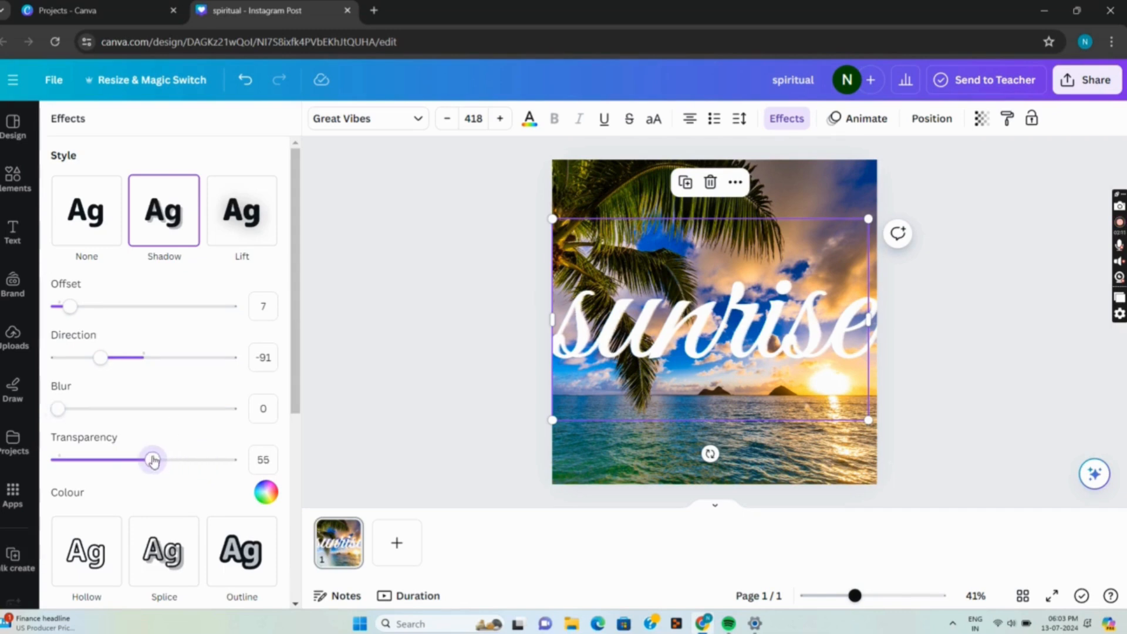
# - Set the heading's shadow colour to black and close the colour choices
pyautogui.click(265, 495)
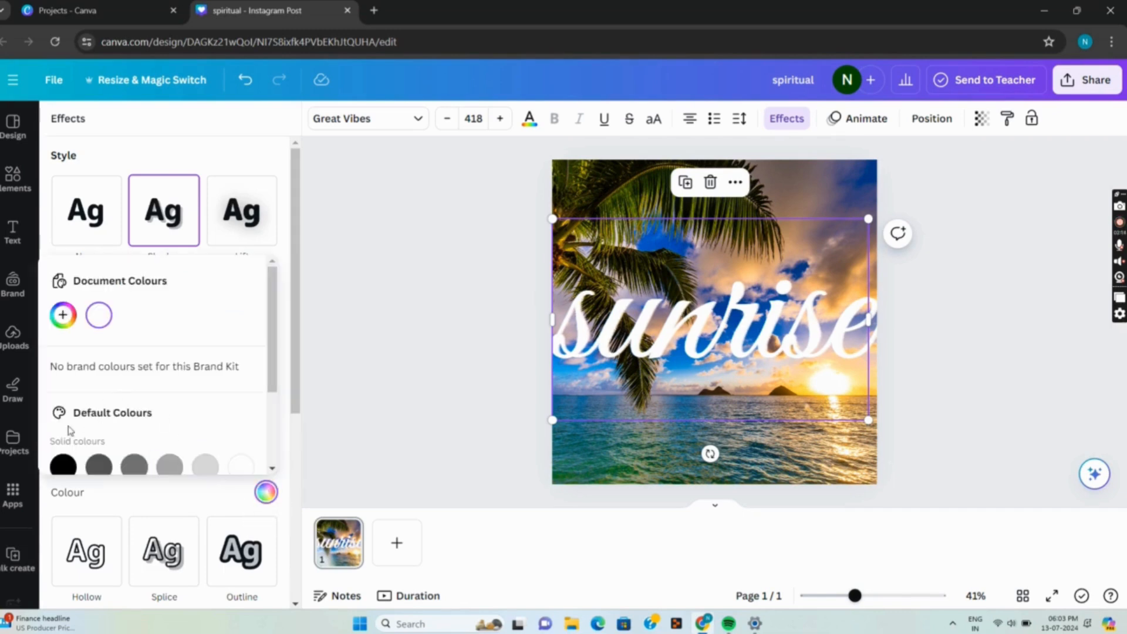
pyautogui.click(64, 466)
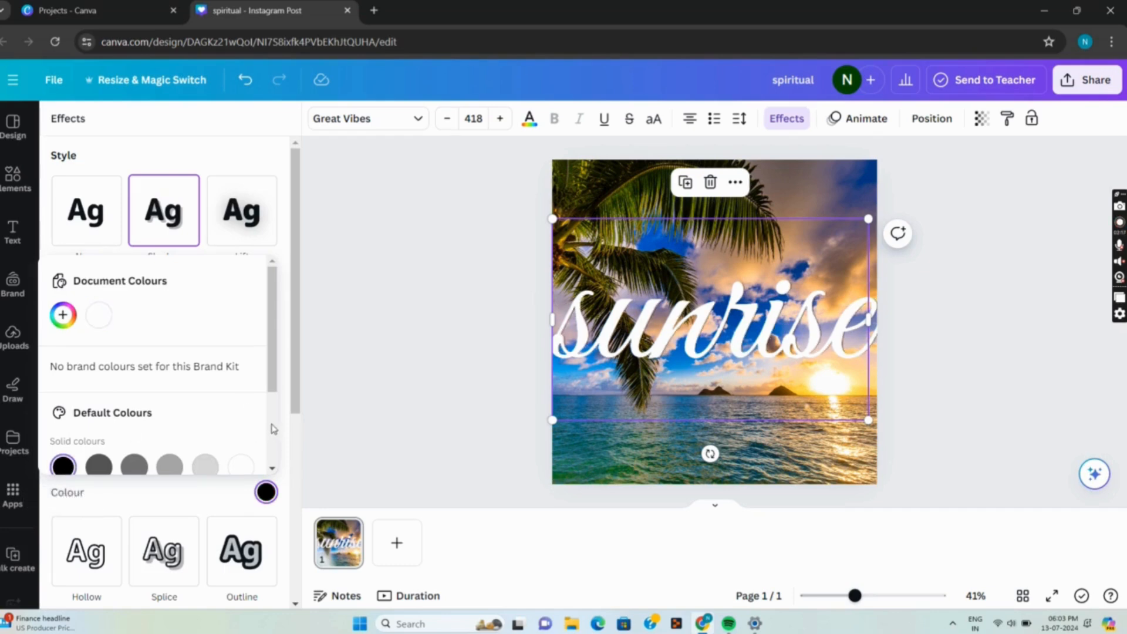
pyautogui.scroll(-3, 274, 428)
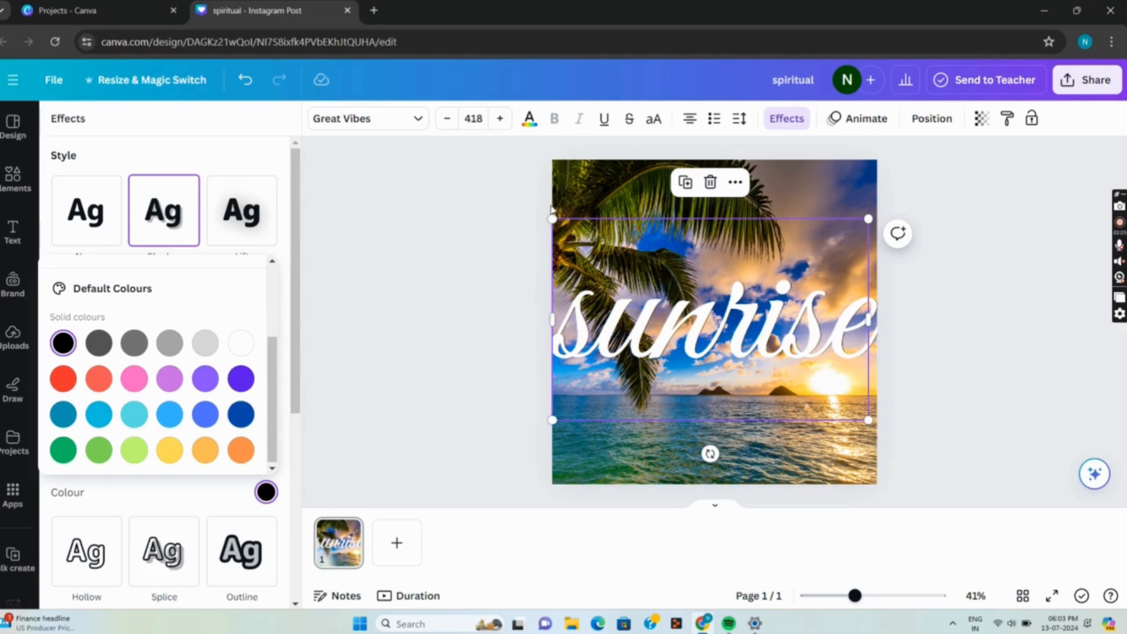
pyautogui.click(594, 188)
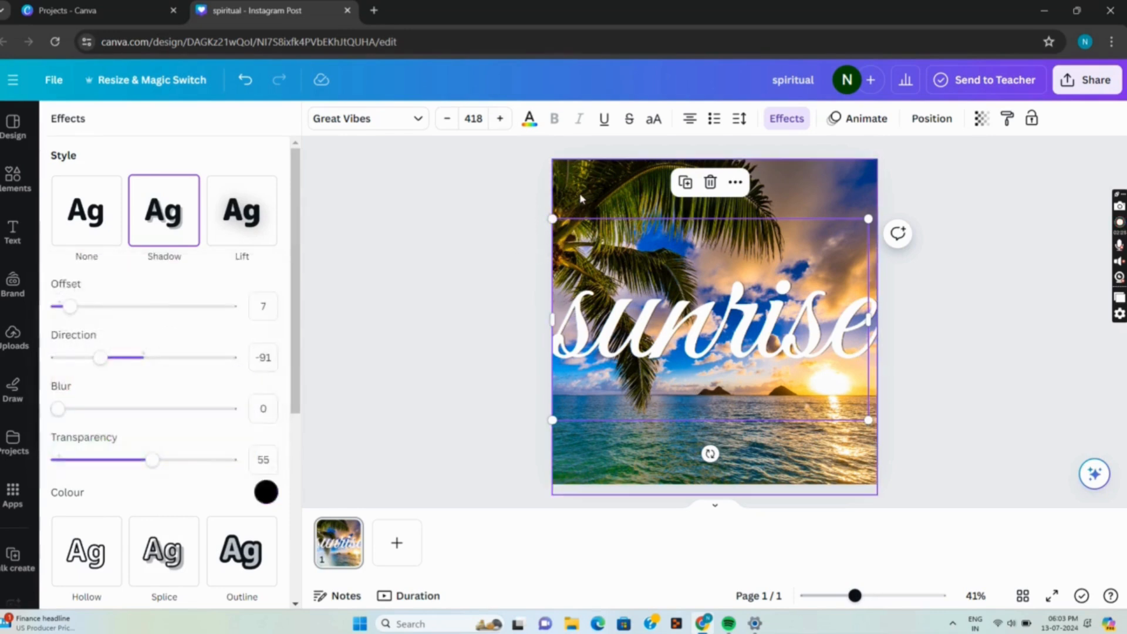
pyautogui.moveTo(594, 187)
pyautogui.mouseDown()
pyautogui.moveTo(594, 203)
pyautogui.moveTo(593, 187)
pyautogui.mouseUp()
# - Move the sunrise heading slightly down on the photo and deselect it
pyautogui.click(638, 351)
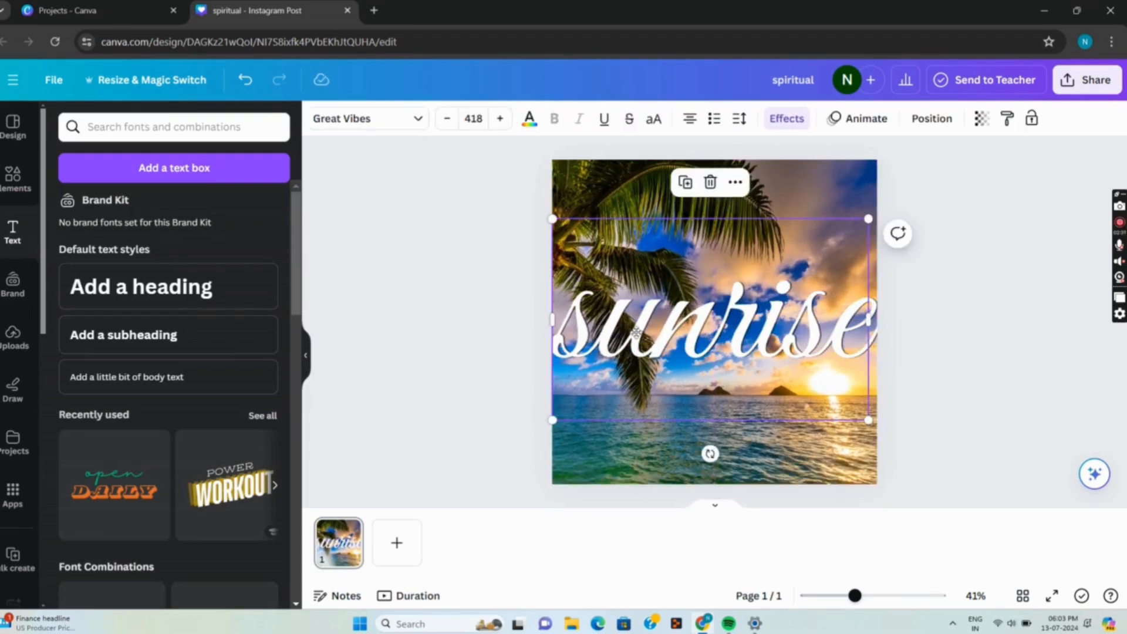
pyautogui.moveTo(636, 333)
pyautogui.mouseDown()
pyautogui.moveTo(636, 311)
pyautogui.moveTo(635, 365)
pyautogui.moveTo(635, 355)
pyautogui.mouseUp()
pyautogui.click(915, 294)
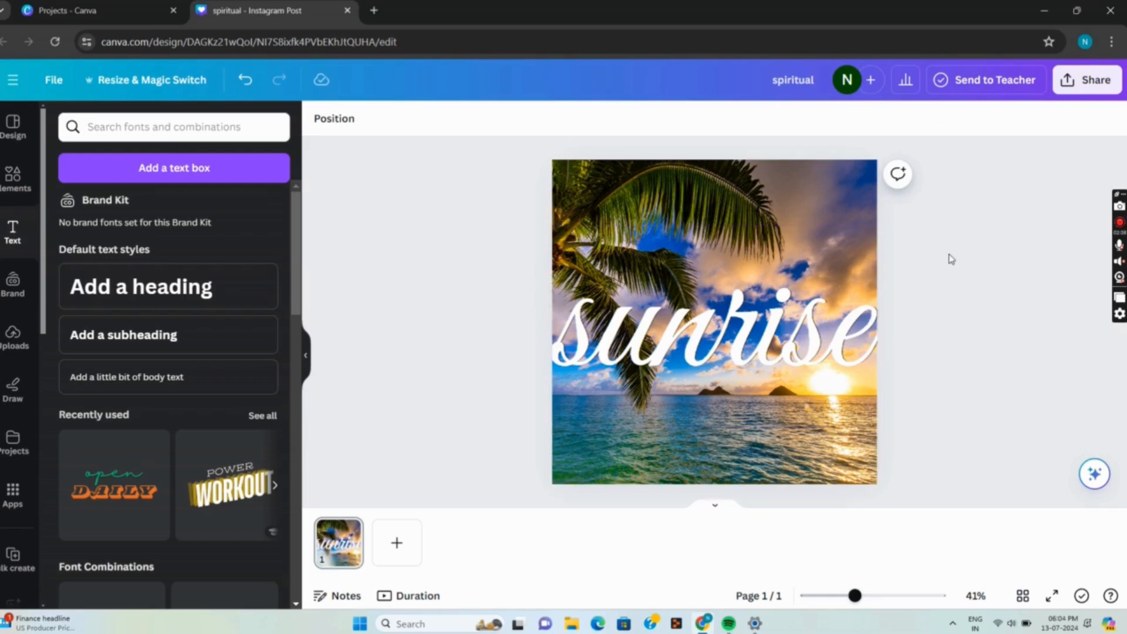
pyautogui.click(722, 335)
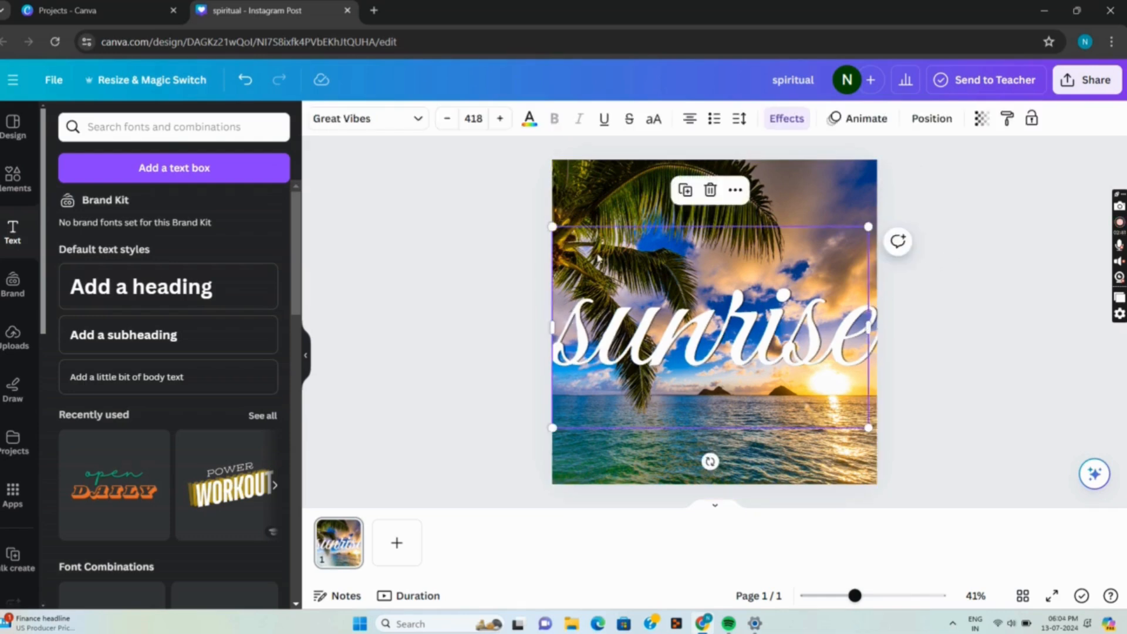
pyautogui.click(949, 264)
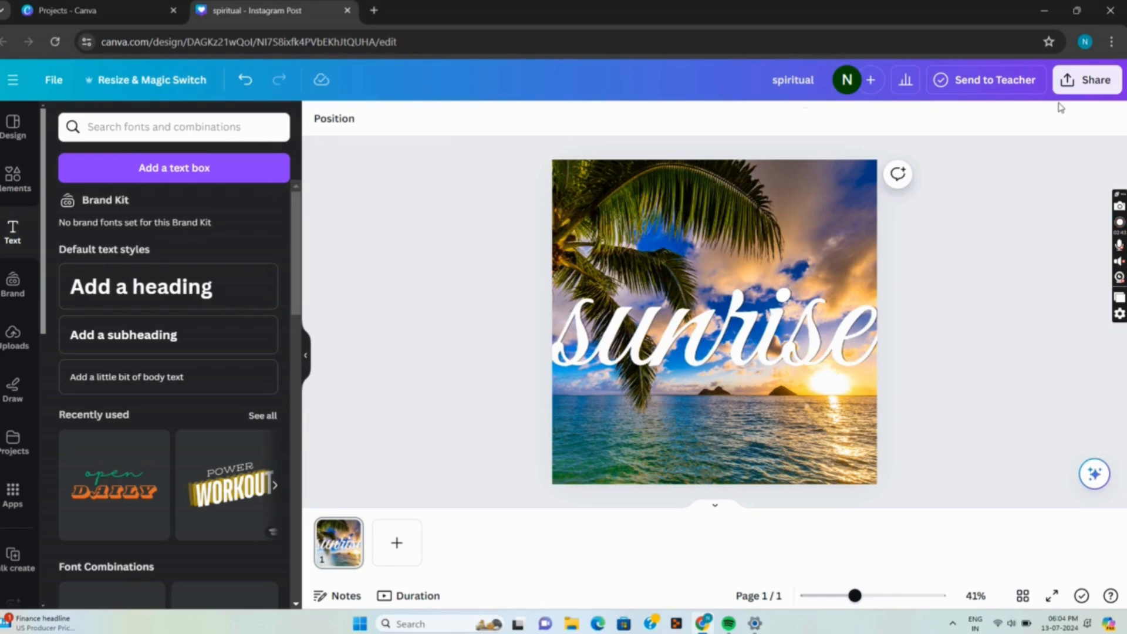
# - Download the design as a PNG at 1,080 × 1,080 px
pyautogui.click(1090, 80)
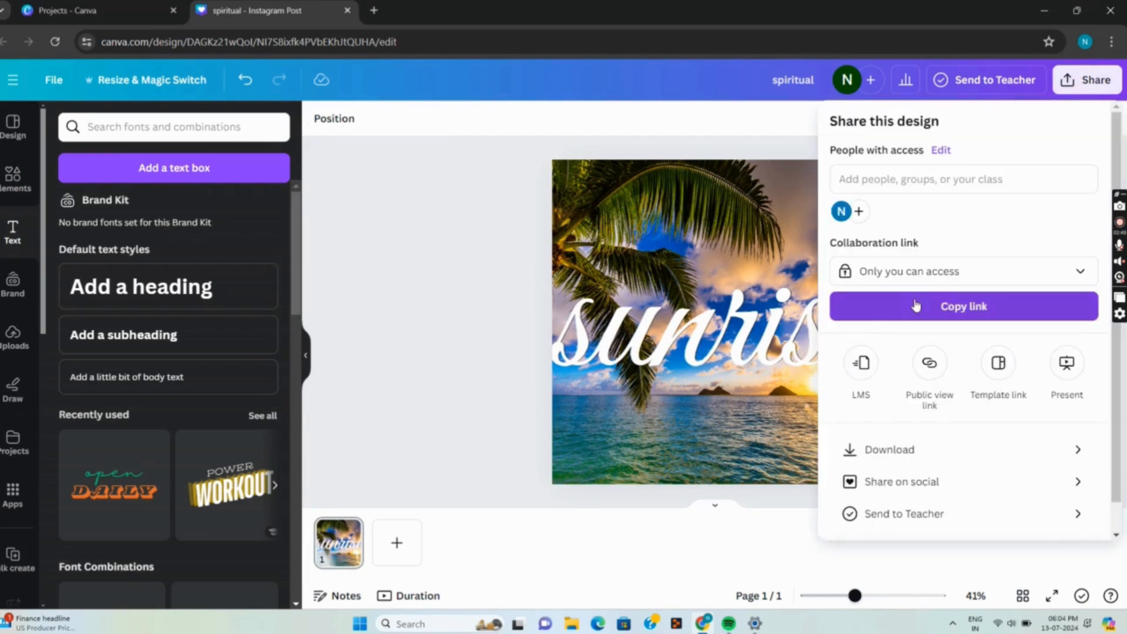
pyautogui.click(875, 450)
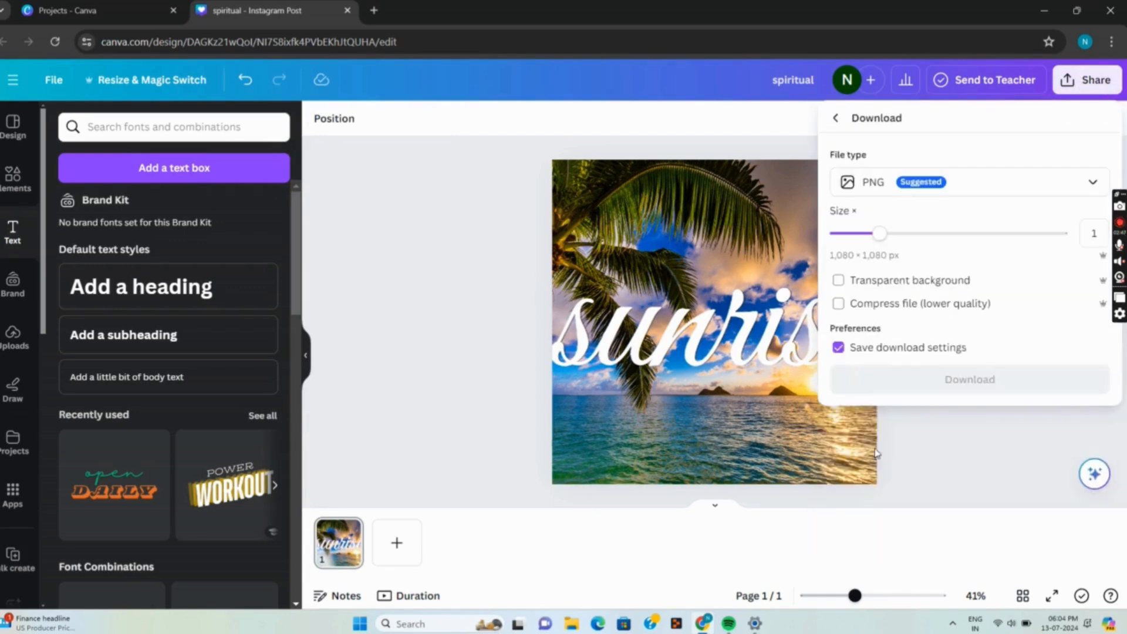
pyautogui.click(881, 381)
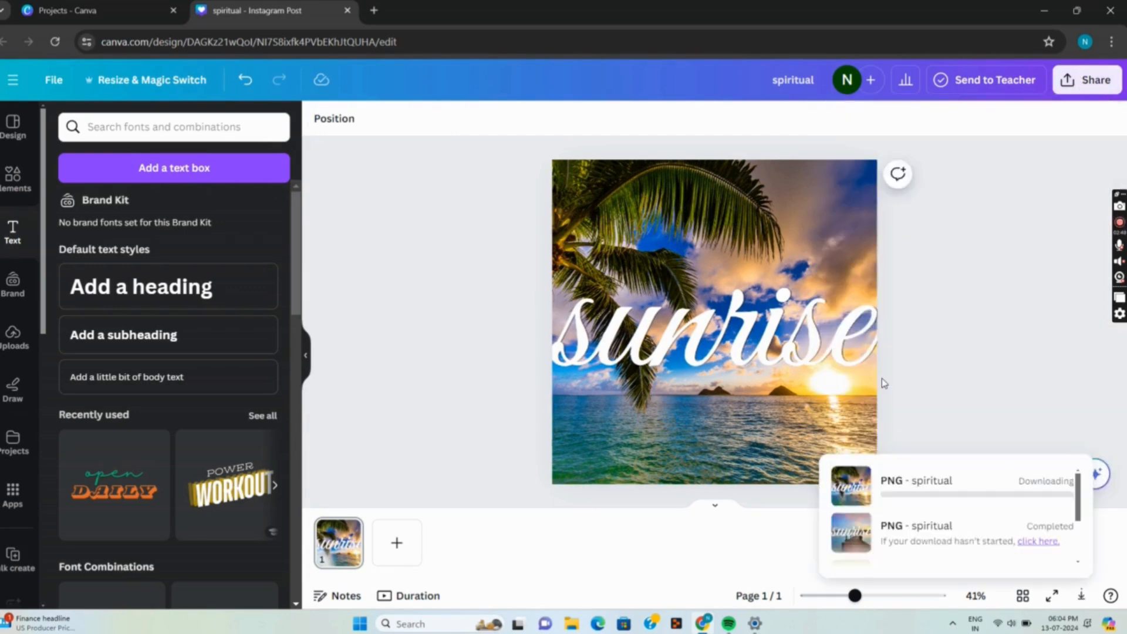
# - Add a second page, place the downloaded spiritual (9).png on it and enlarge the image to fill the page
pyautogui.click(396, 542)
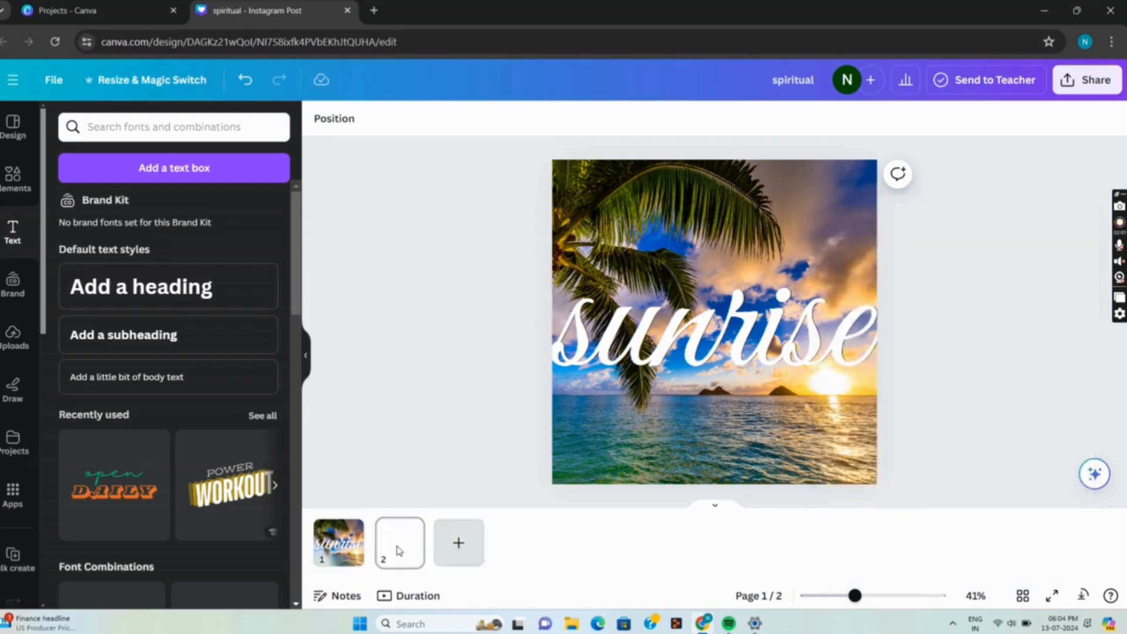
pyautogui.click(399, 551)
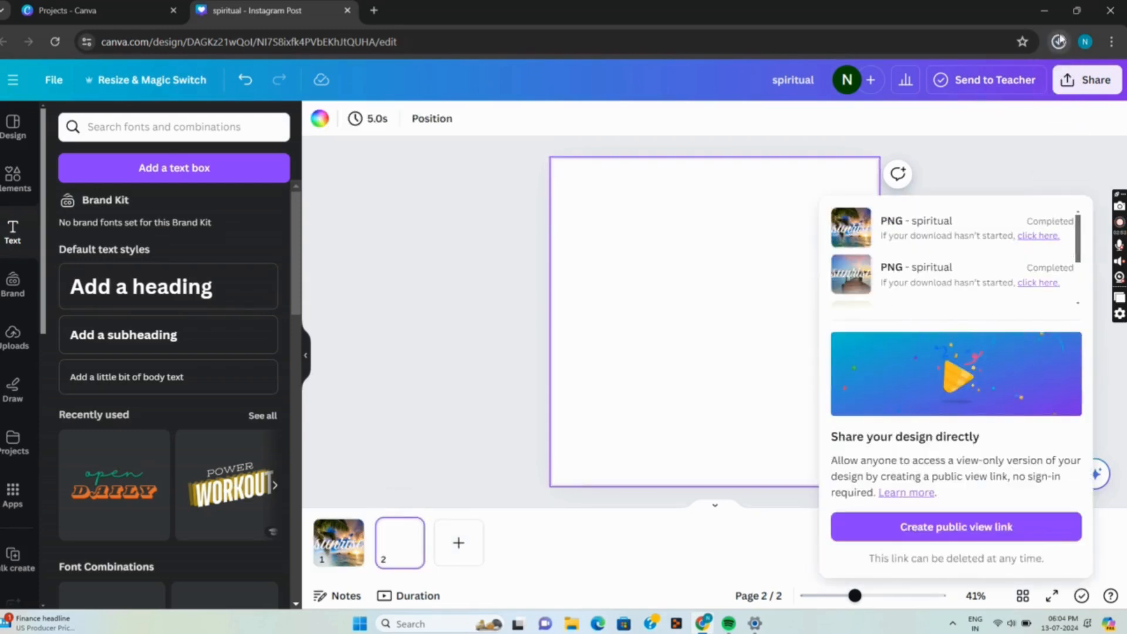
pyautogui.click(1059, 42)
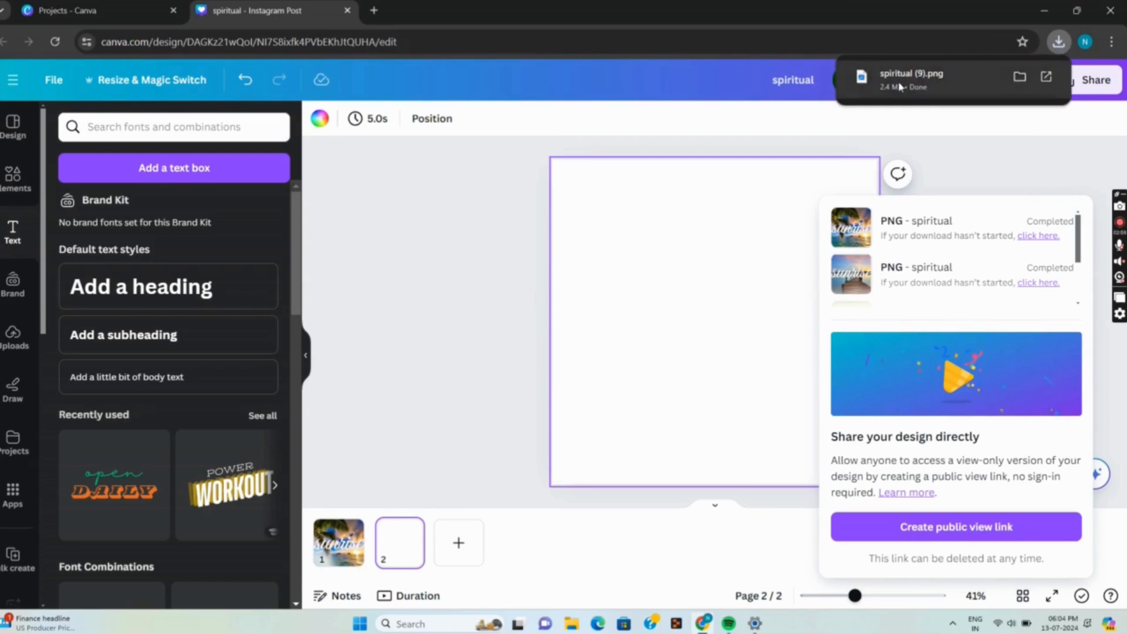
pyautogui.moveTo(909, 77); pyautogui.dragTo(685, 392)
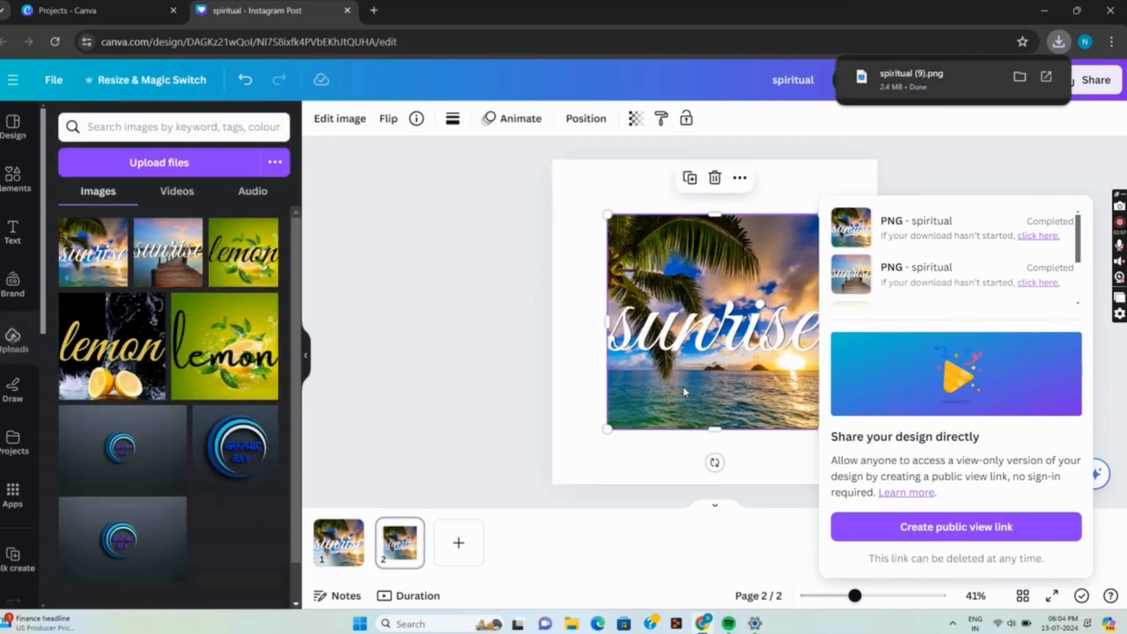
pyautogui.moveTo(608, 216); pyautogui.dragTo(548, 154)
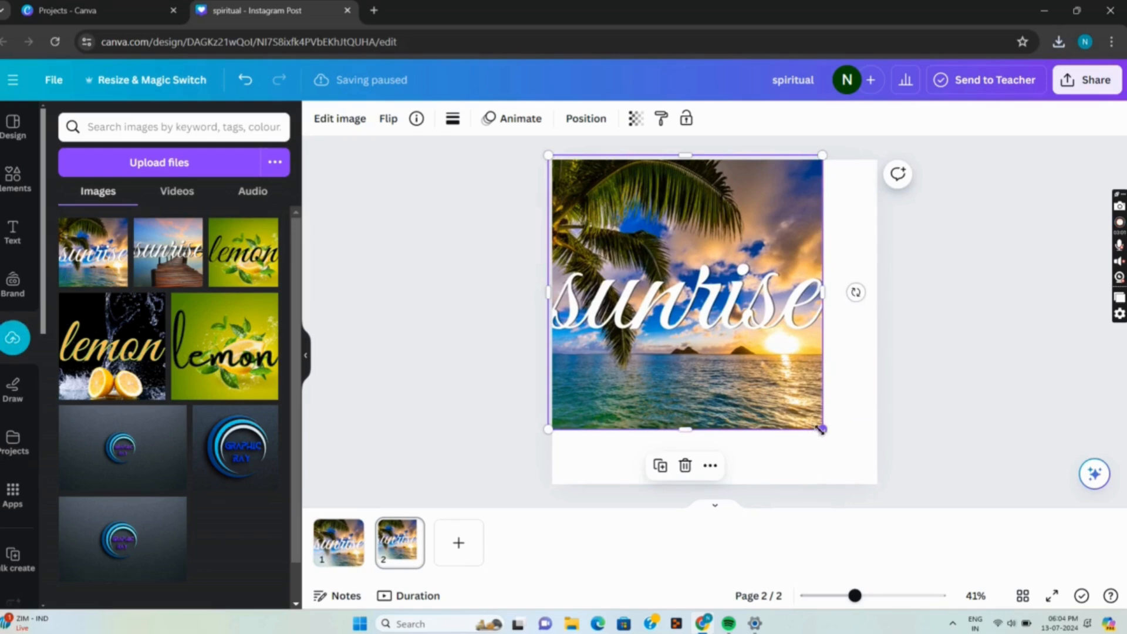
pyautogui.moveTo(820, 429); pyautogui.dragTo(868, 490)
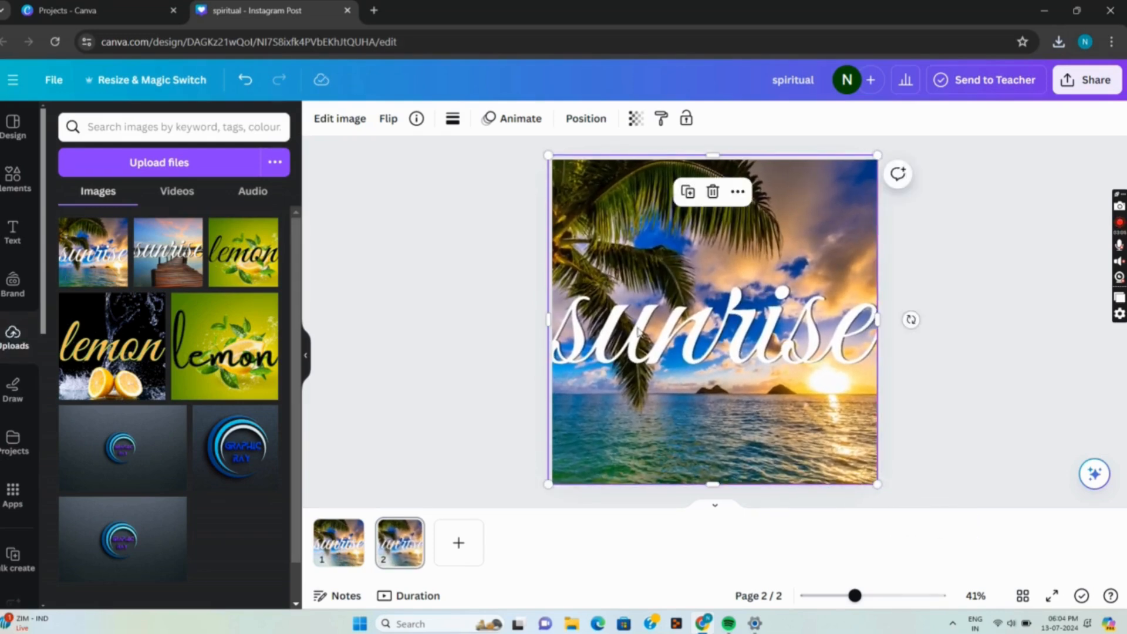
# - Remove the background of the image on page 2 and open the Background Remover's brush settings
pyautogui.click(323, 125)
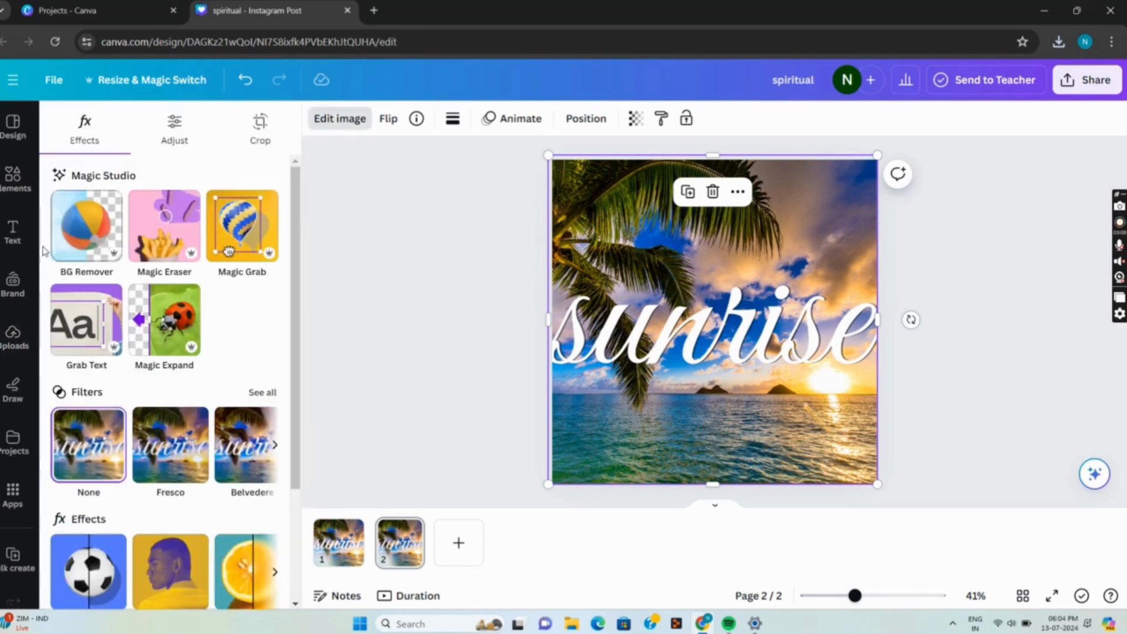
pyautogui.click(100, 239)
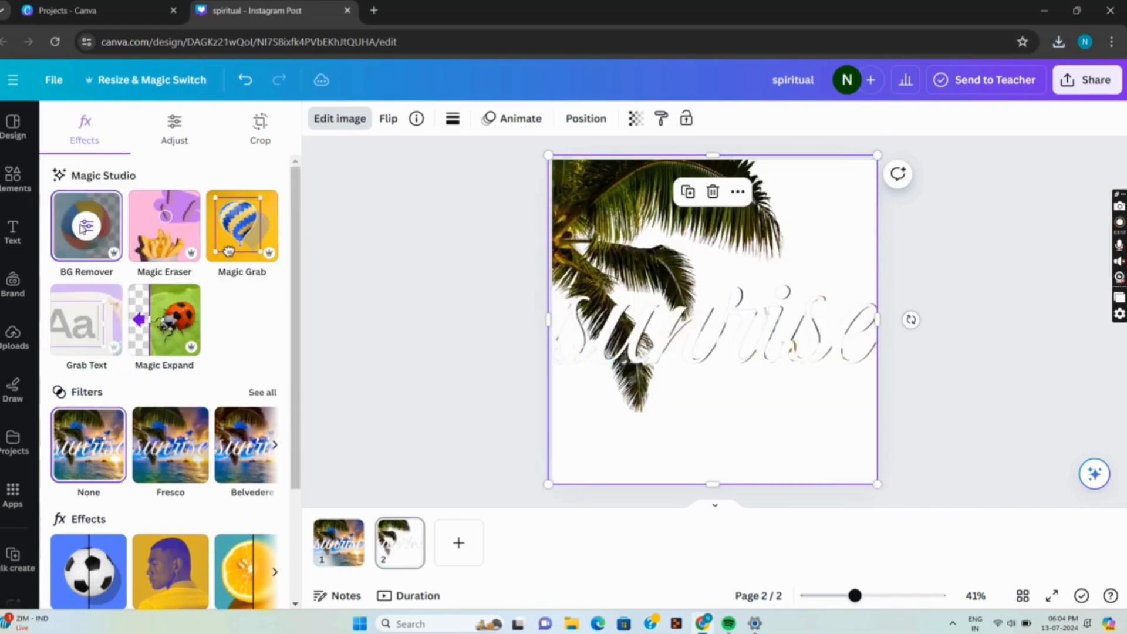
pyautogui.click(86, 226)
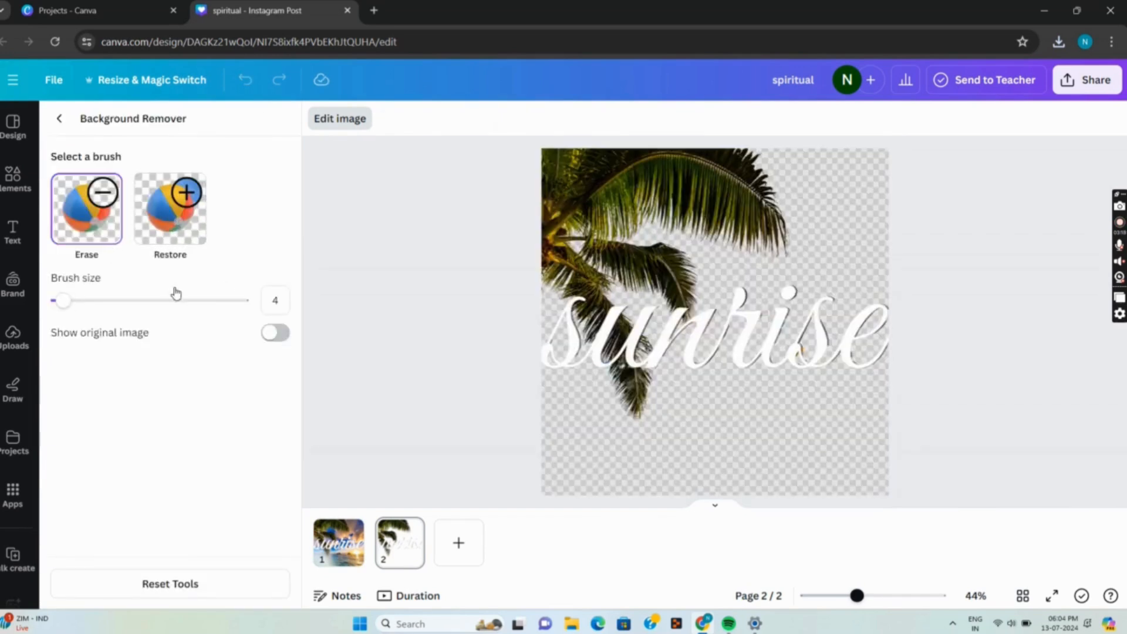
# - Restore the sky around the palm leaves above the sunrise lettering with a size 89 brush
pyautogui.click(166, 217)
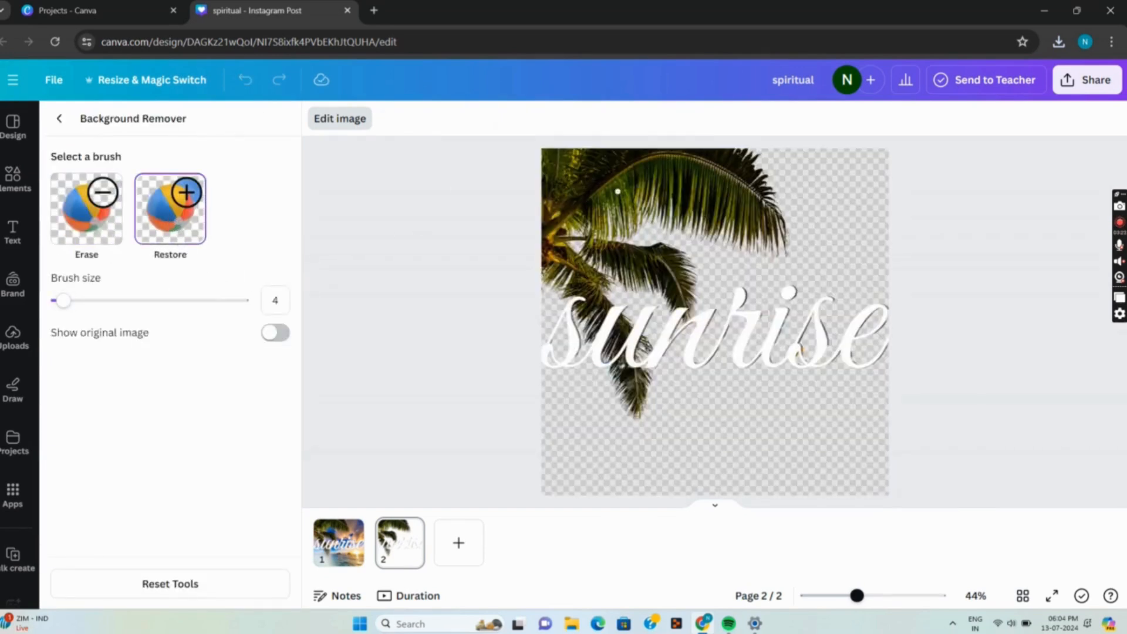
pyautogui.click(221, 301)
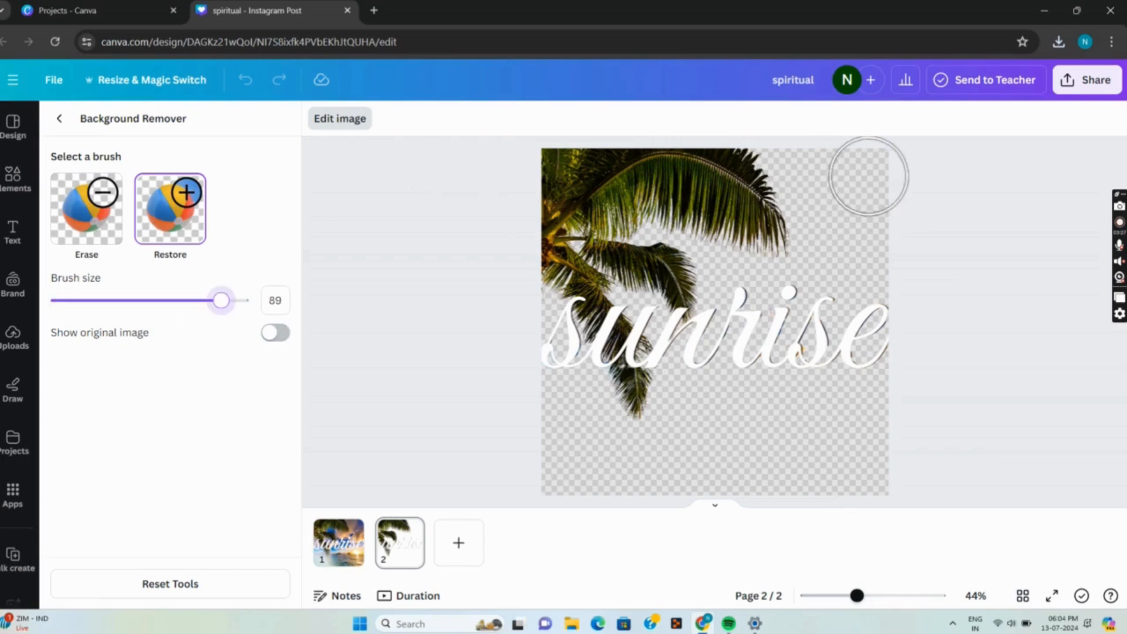
pyautogui.moveTo(867, 176); pyautogui.dragTo(781, 168)
pyautogui.moveTo(793, 211)
pyautogui.mouseDown()
pyautogui.moveTo(890, 227)
pyautogui.moveTo(841, 250)
pyautogui.moveTo(664, 234)
pyautogui.mouseUp()
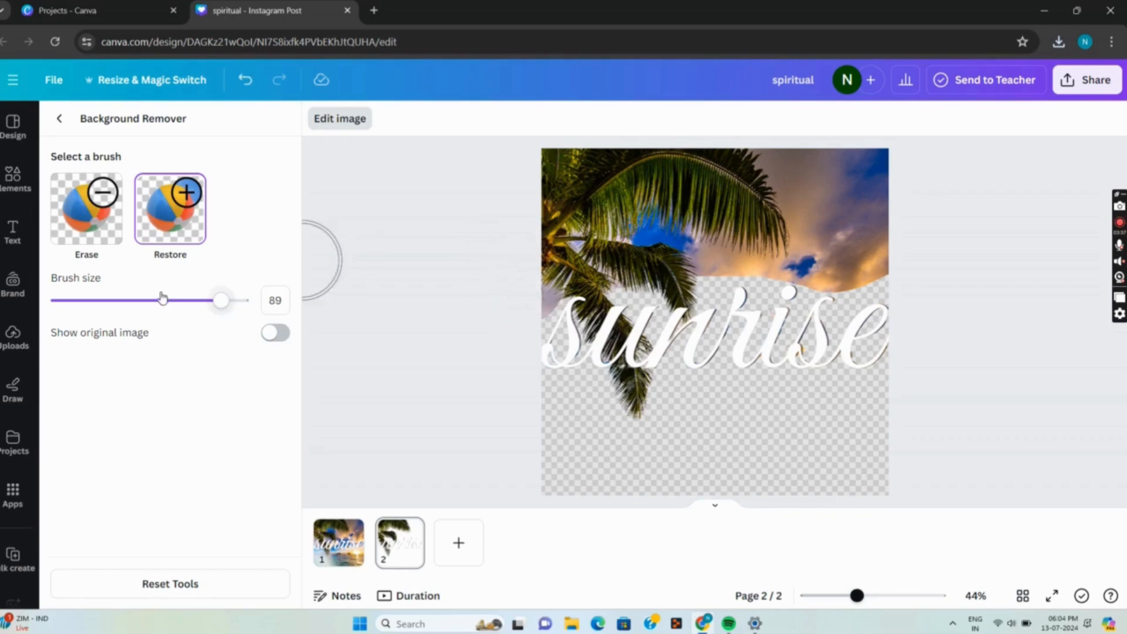
# - Restore the sky behind and between the sunrise letters down to their baseline with a size 48 brush
pyautogui.click(145, 301)
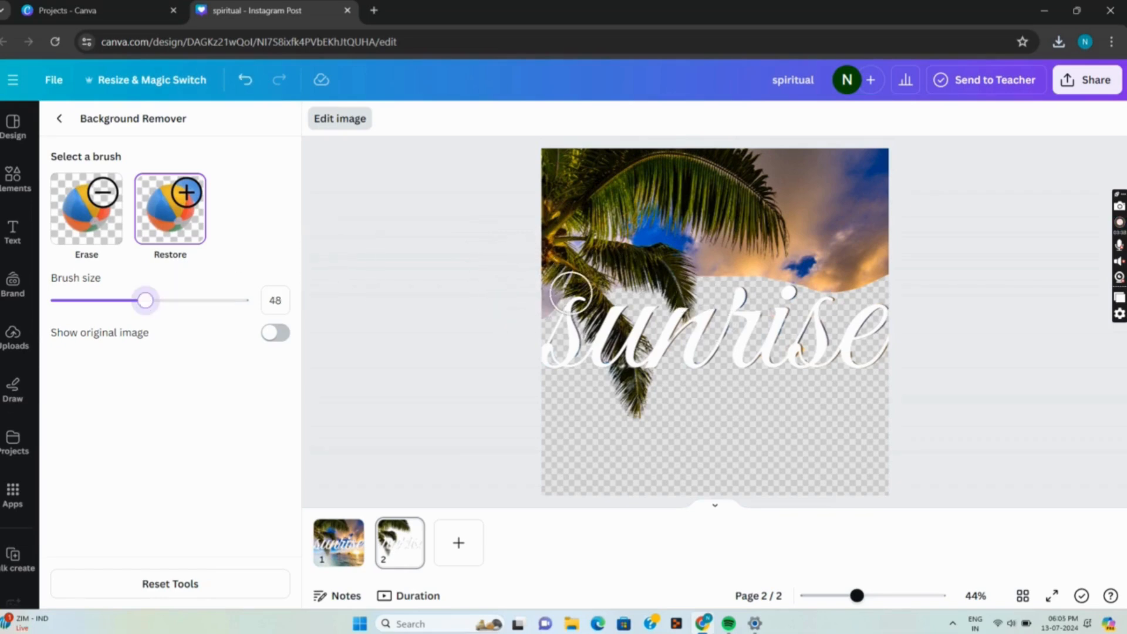
pyautogui.moveTo(593, 275)
pyautogui.mouseDown()
pyautogui.moveTo(724, 289)
pyautogui.moveTo(857, 270)
pyautogui.moveTo(902, 276)
pyautogui.moveTo(854, 335)
pyautogui.moveTo(836, 314)
pyautogui.moveTo(862, 296)
pyautogui.moveTo(785, 329)
pyautogui.moveTo(711, 310)
pyautogui.moveTo(851, 288)
pyautogui.moveTo(654, 317)
pyautogui.moveTo(538, 307)
pyautogui.moveTo(609, 259)
pyautogui.mouseUp()
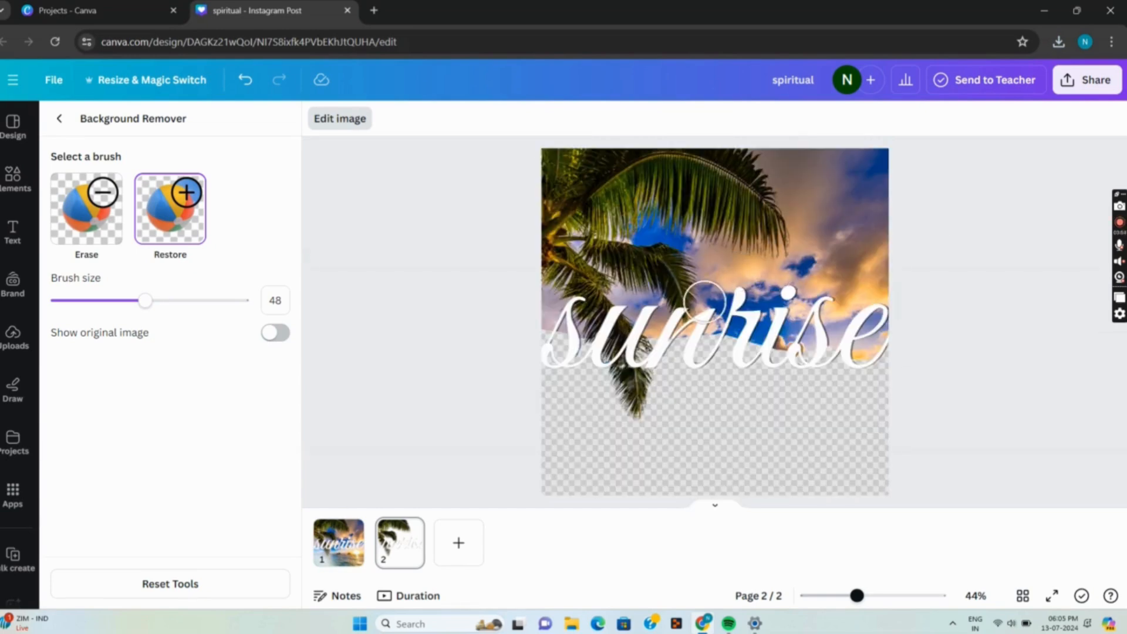
pyautogui.moveTo(676, 328)
pyautogui.mouseDown()
pyautogui.moveTo(543, 338)
pyautogui.moveTo(701, 350)
pyautogui.moveTo(747, 337)
pyautogui.moveTo(750, 323)
pyautogui.moveTo(759, 375)
pyautogui.moveTo(817, 345)
pyautogui.mouseUp()
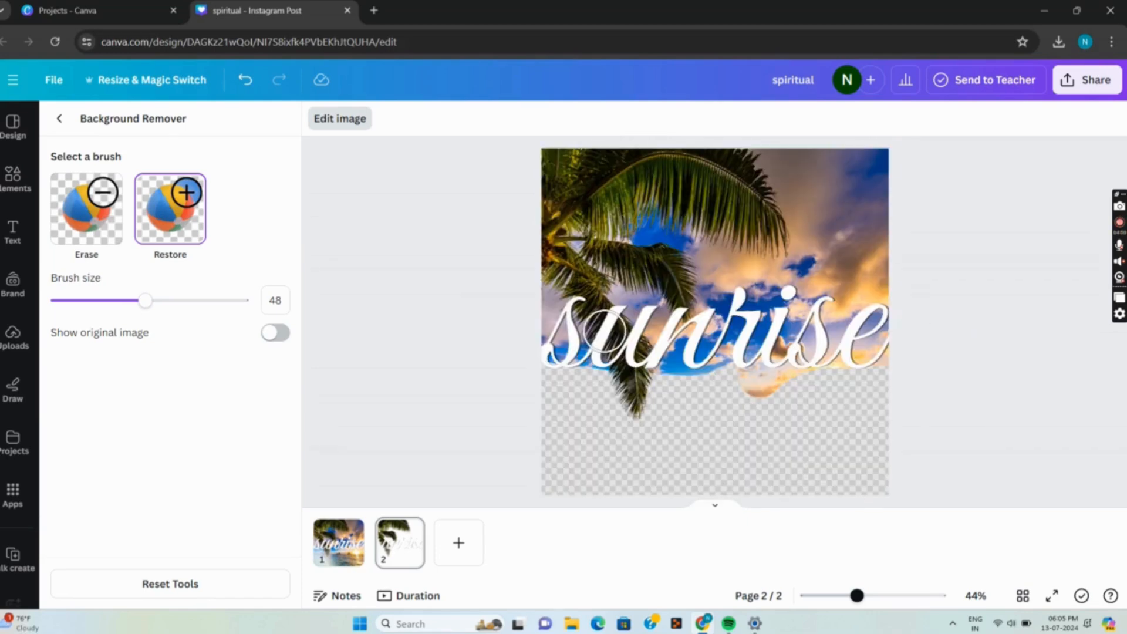
# - Erase the palm leaf tip and the excess sky below the sunrise lettering with a size 25 brush
pyautogui.click(103, 300)
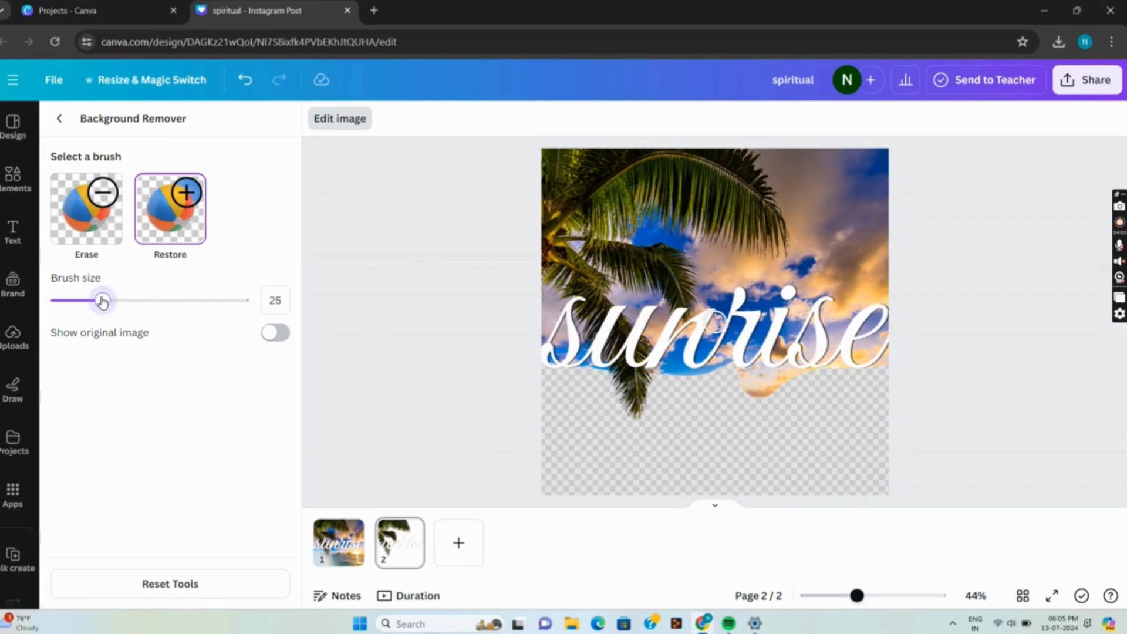
pyautogui.click(75, 202)
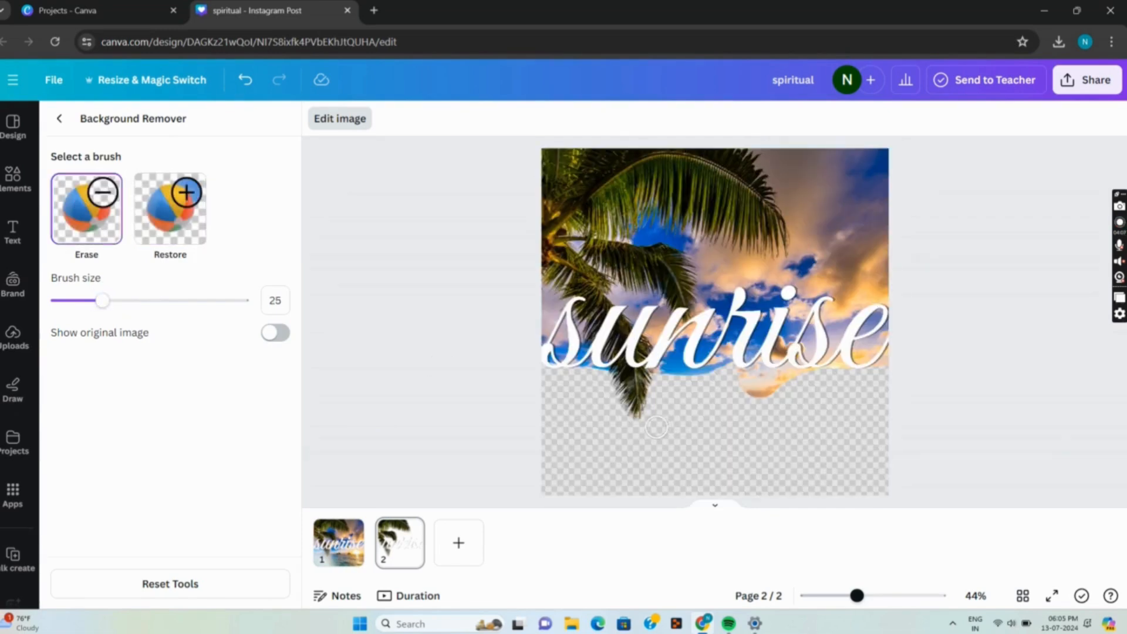
pyautogui.moveTo(631, 399)
pyautogui.mouseDown()
pyautogui.moveTo(594, 392)
pyautogui.moveTo(636, 410)
pyautogui.mouseUp()
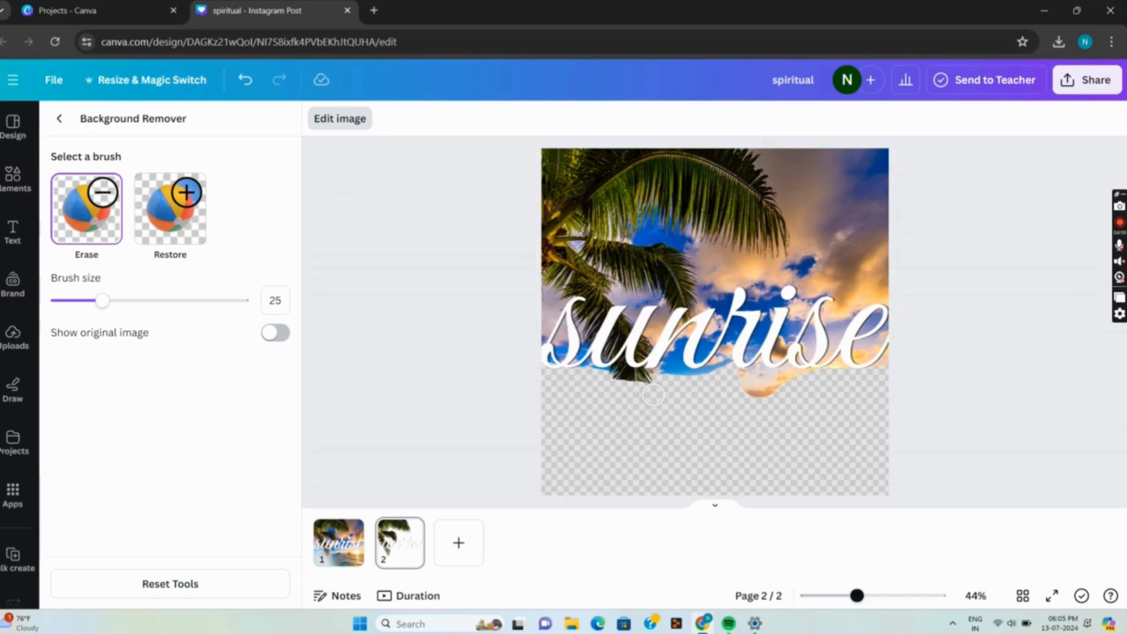
pyautogui.moveTo(755, 392); pyautogui.dragTo(825, 381)
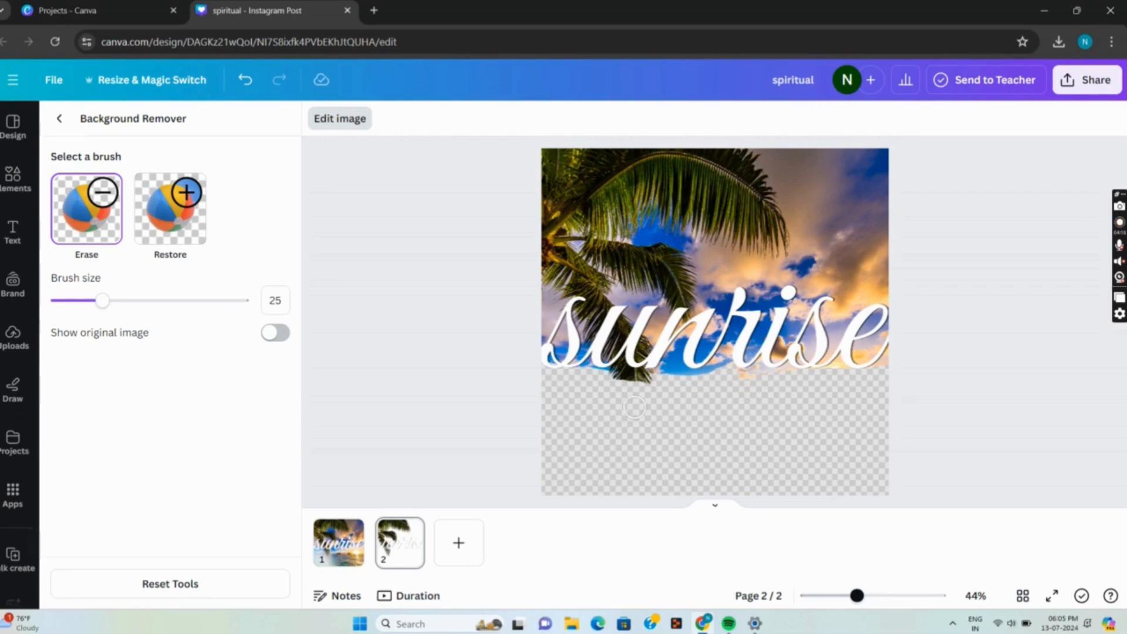
# - Erase the remaining palm leaf and sky fragments below and between the sunrise letters with a size 7 brush, then leave the Background Remover
pyautogui.click(69, 300)
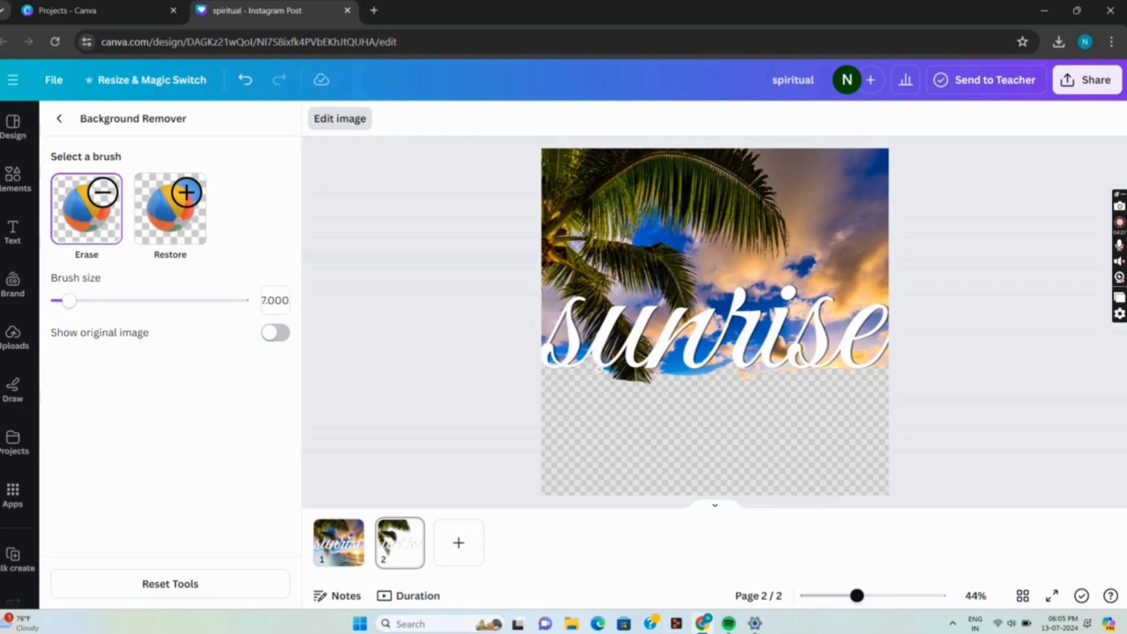
pyautogui.moveTo(610, 369)
pyautogui.mouseDown()
pyautogui.moveTo(655, 373)
pyautogui.moveTo(593, 374)
pyautogui.moveTo(644, 375)
pyautogui.moveTo(673, 357)
pyautogui.moveTo(658, 380)
pyautogui.moveTo(689, 329)
pyautogui.moveTo(654, 374)
pyautogui.moveTo(615, 367)
pyautogui.mouseUp()
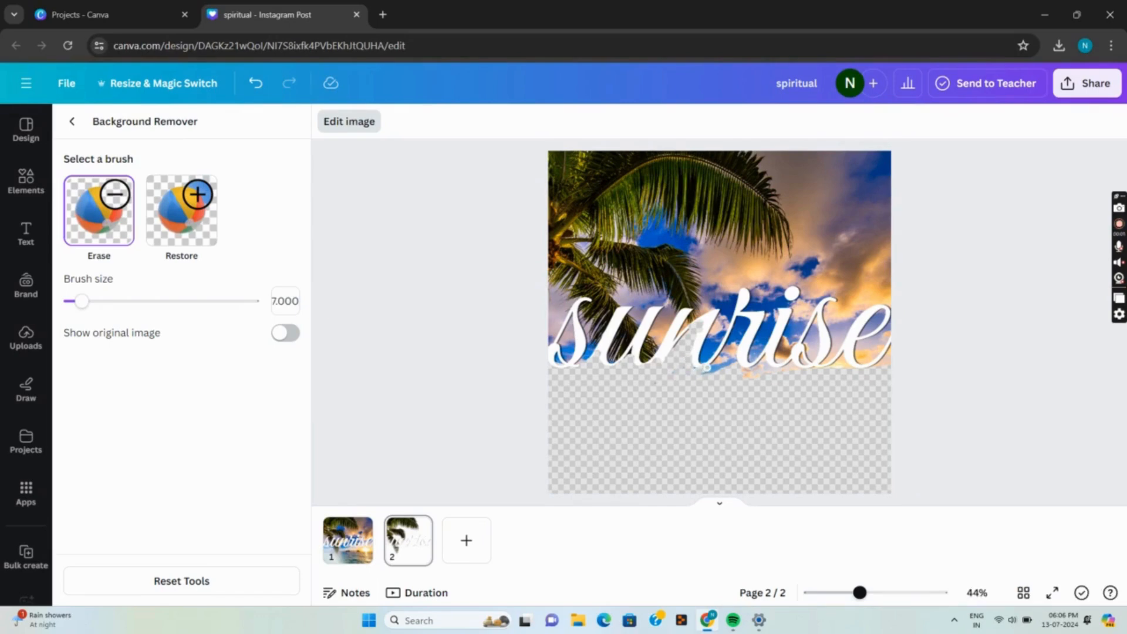
pyautogui.moveTo(728, 352)
pyautogui.mouseDown()
pyautogui.moveTo(737, 316)
pyautogui.moveTo(701, 377)
pyautogui.moveTo(731, 361)
pyautogui.moveTo(747, 323)
pyautogui.mouseUp()
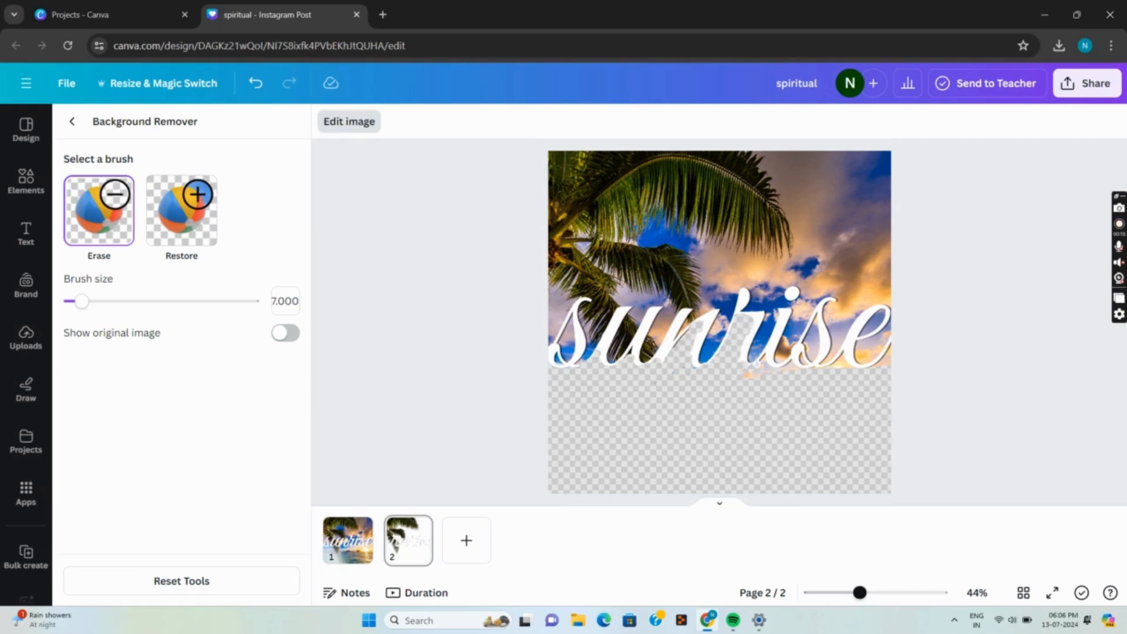
pyautogui.moveTo(764, 357); pyautogui.dragTo(766, 362)
pyautogui.moveTo(875, 365); pyautogui.dragTo(863, 374)
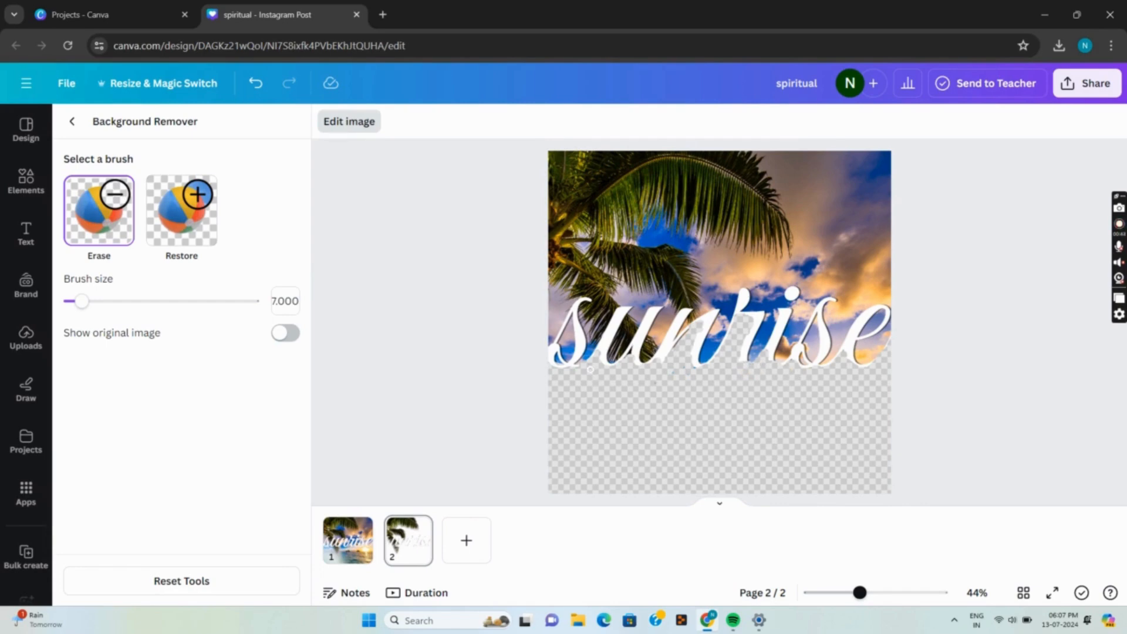
pyautogui.click(167, 199)
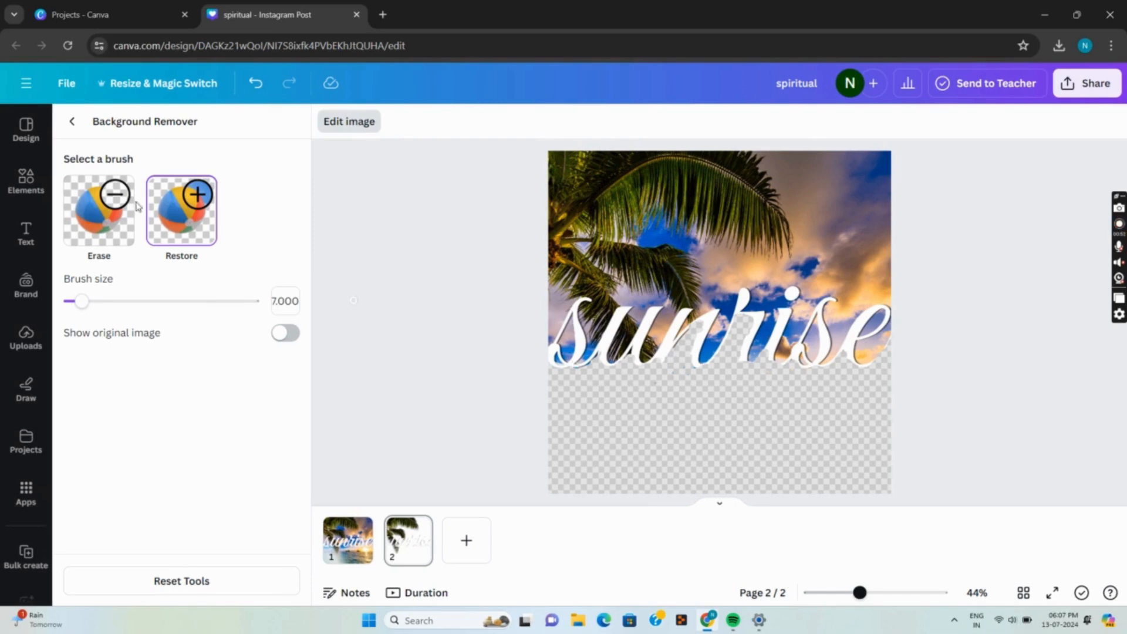
pyautogui.click(87, 211)
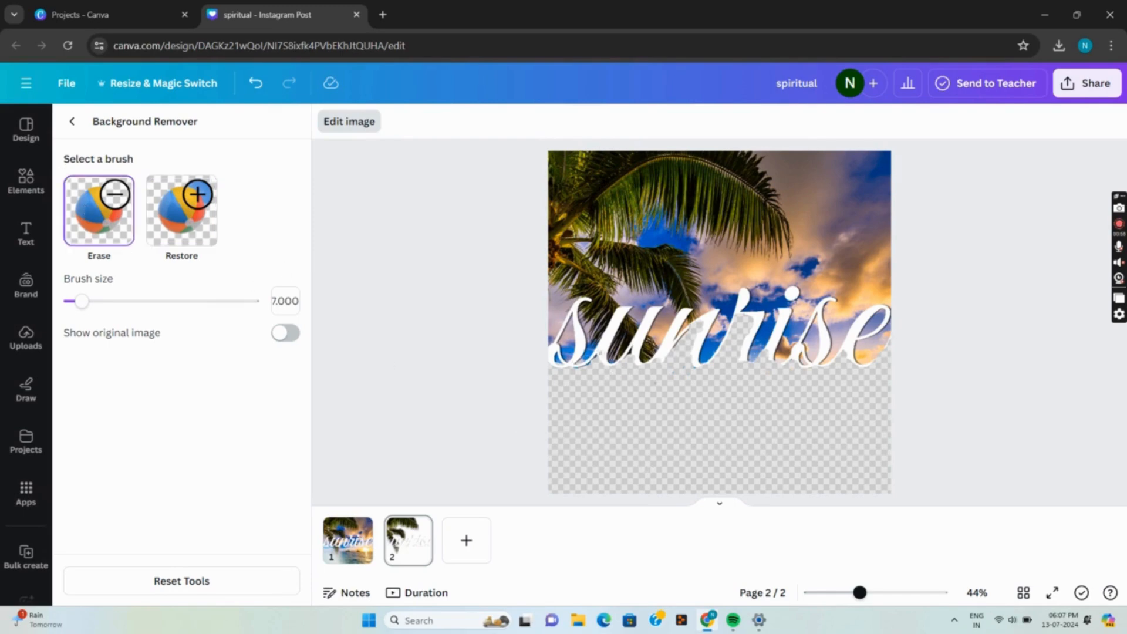
pyautogui.moveTo(592, 363); pyautogui.dragTo(578, 370)
pyautogui.click(75, 123)
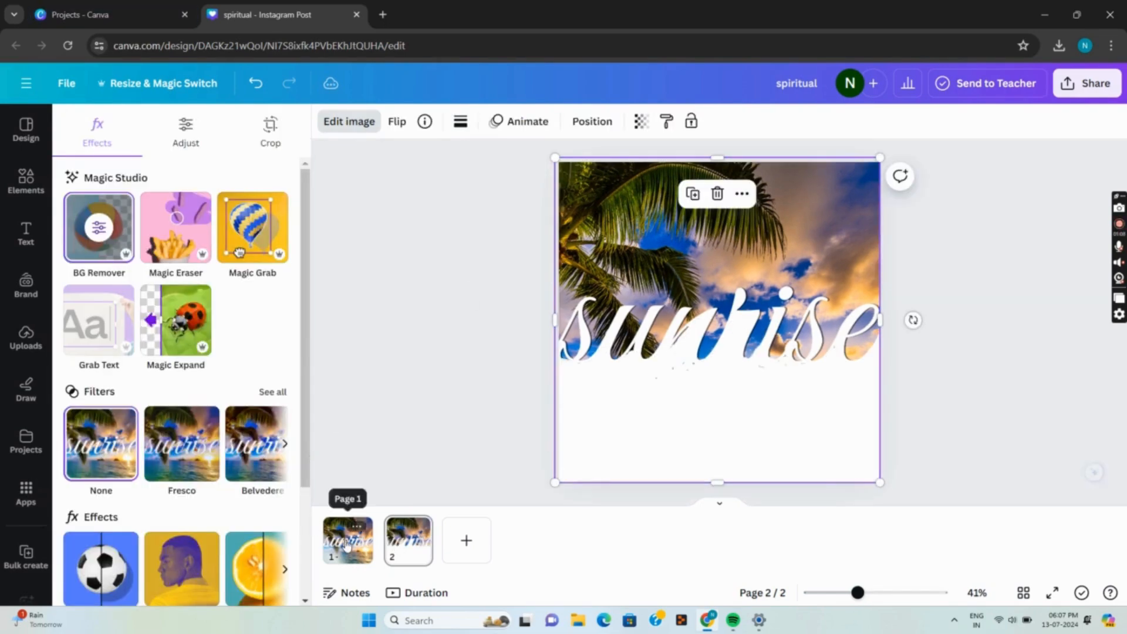
# - Copy the white sunrise text from page 1 and paste it onto page 2
pyautogui.click(347, 539)
pyautogui.click(663, 344)
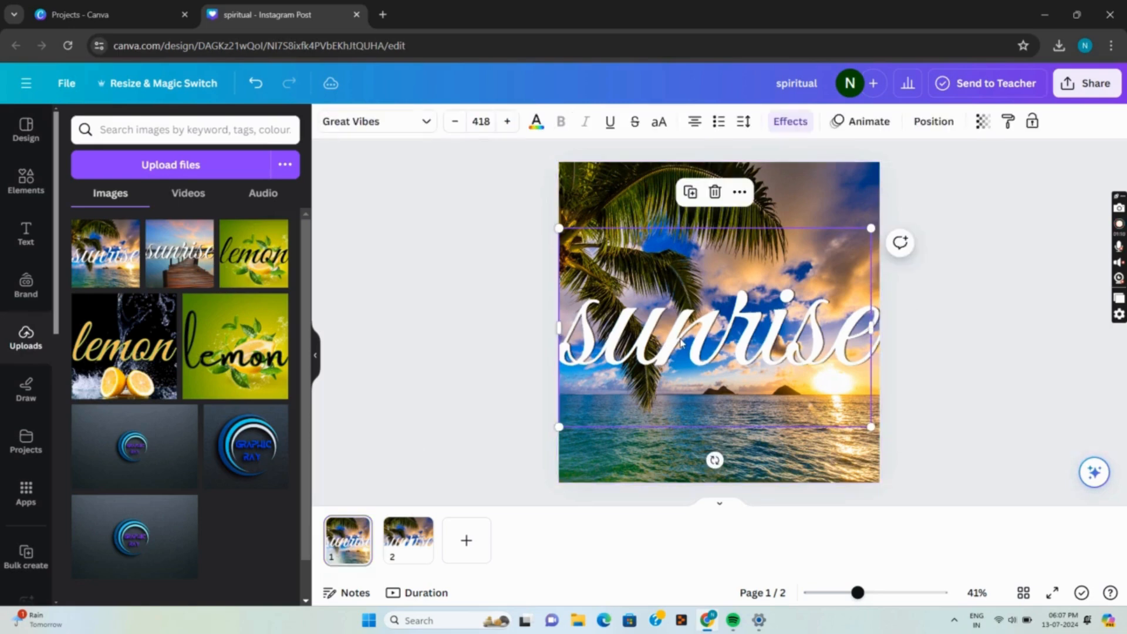
pyautogui.click(739, 194)
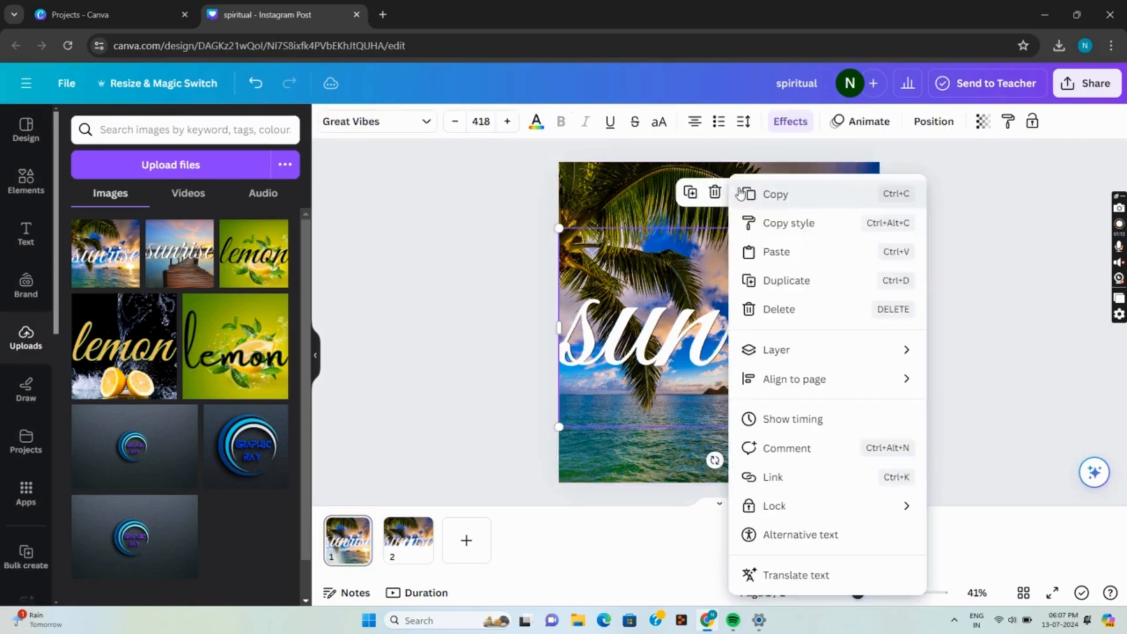
pyautogui.click(779, 195)
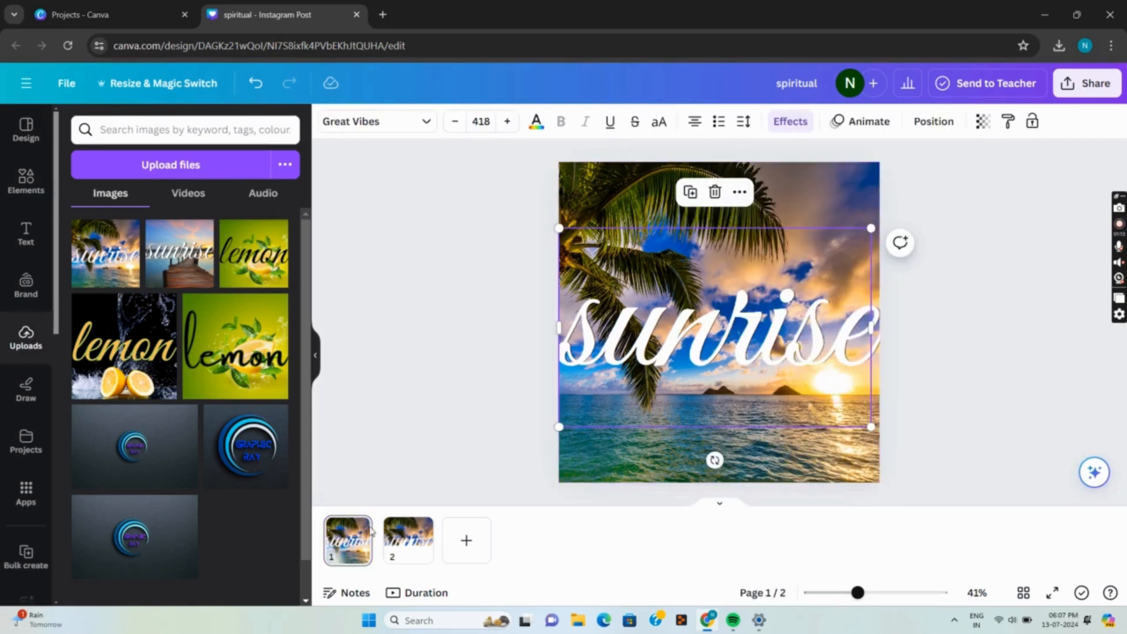
pyautogui.click(407, 537)
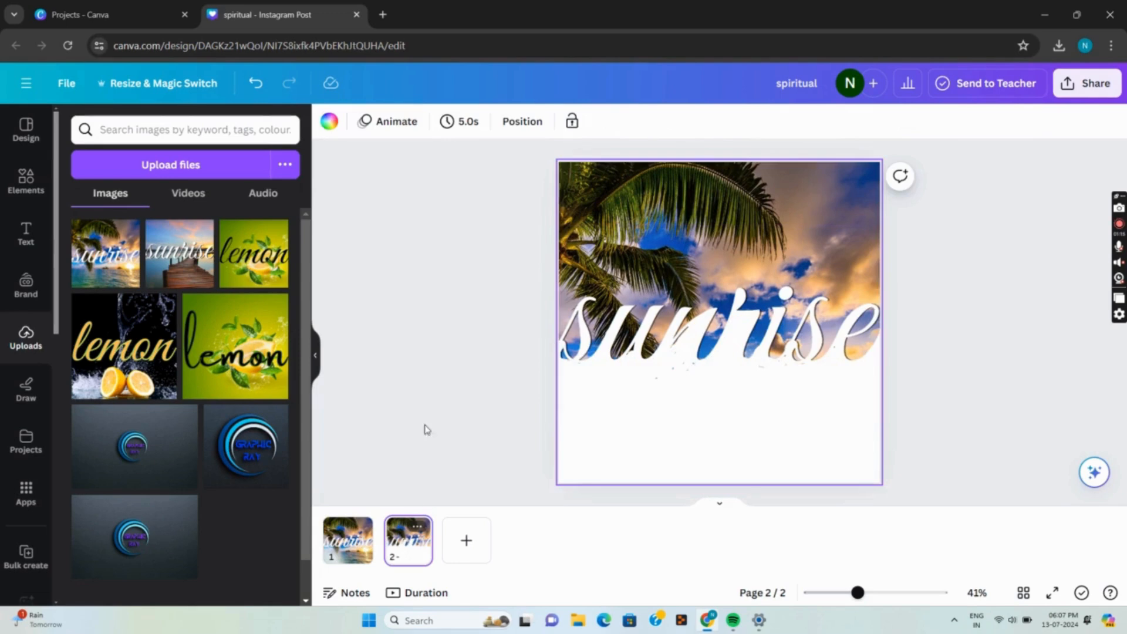
pyautogui.click(632, 351)
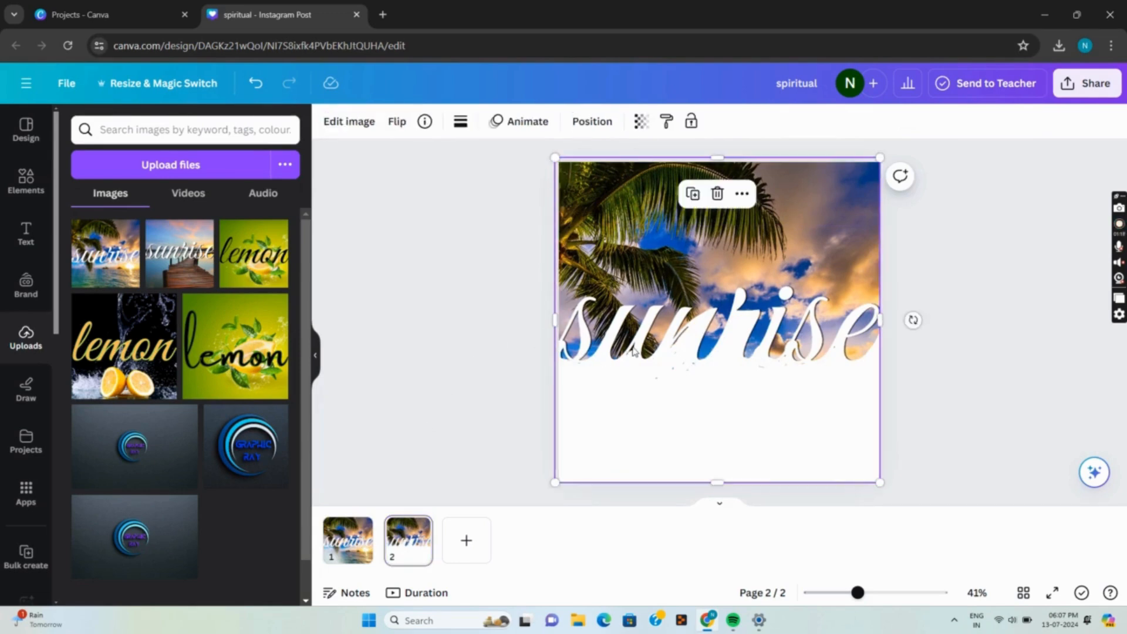
pyautogui.click(741, 194)
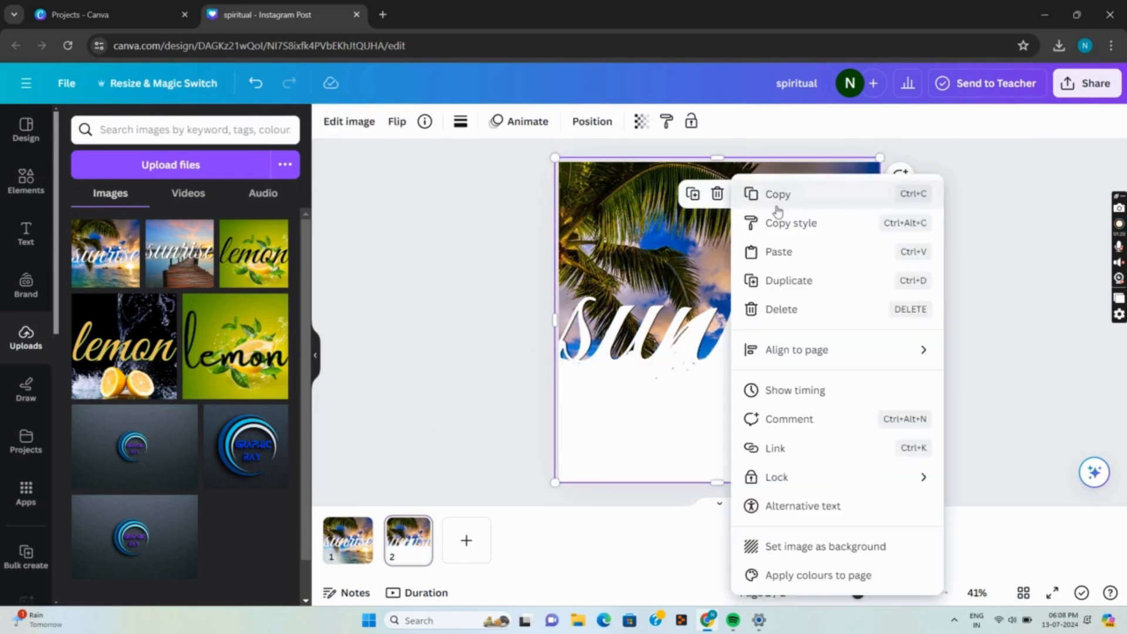
pyautogui.click(778, 252)
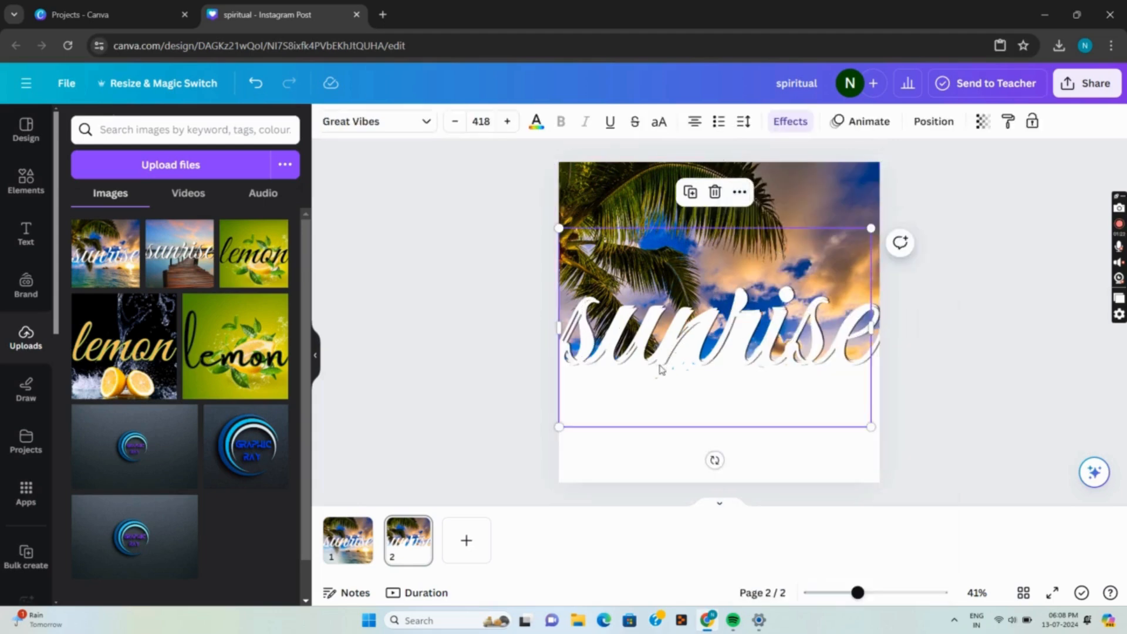
# - Fit the pasted sunrise text over the cut-out lettering on page 2, scaling it to font size 420
pyautogui.moveTo(661, 370); pyautogui.dragTo(659, 365)
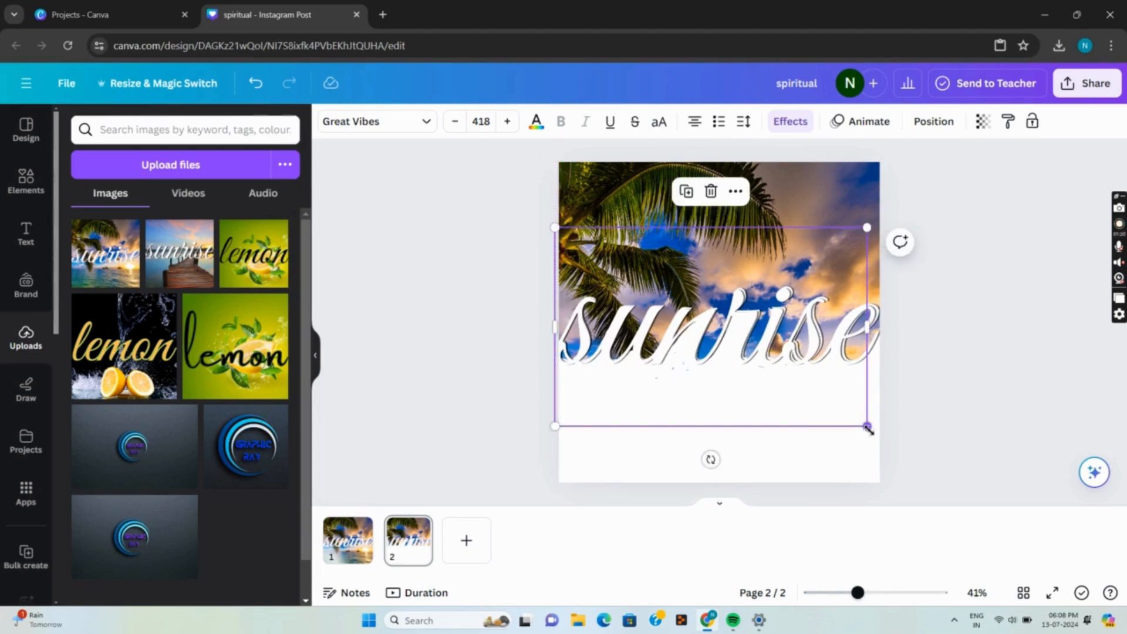
pyautogui.moveTo(867, 426); pyautogui.dragTo(870, 429)
pyautogui.moveTo(785, 395)
pyautogui.mouseDown()
pyautogui.moveTo(780, 382)
pyautogui.moveTo(787, 390)
pyautogui.mouseUp()
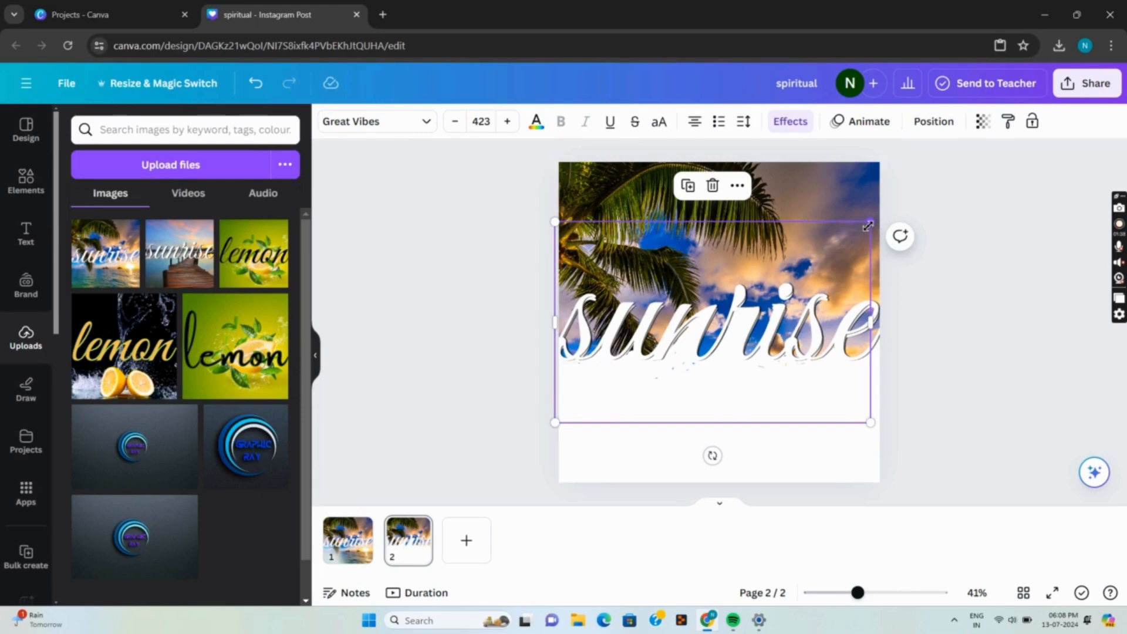
pyautogui.moveTo(867, 226); pyautogui.dragTo(870, 231)
pyautogui.moveTo(872, 231); pyautogui.dragTo(868, 228)
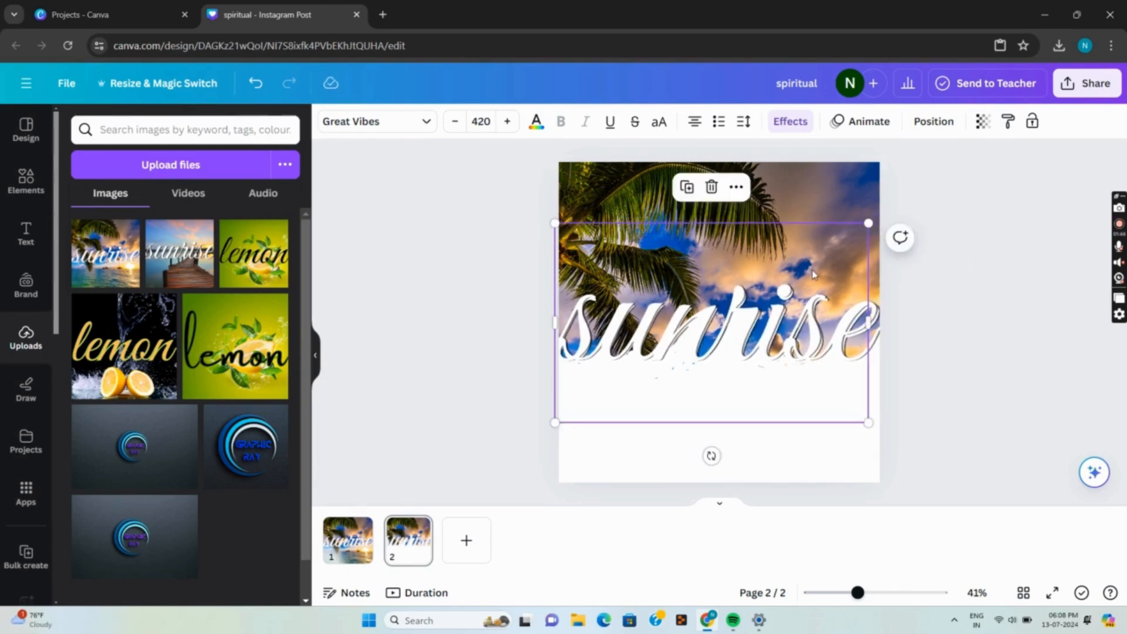
pyautogui.moveTo(812, 274); pyautogui.dragTo(815, 269)
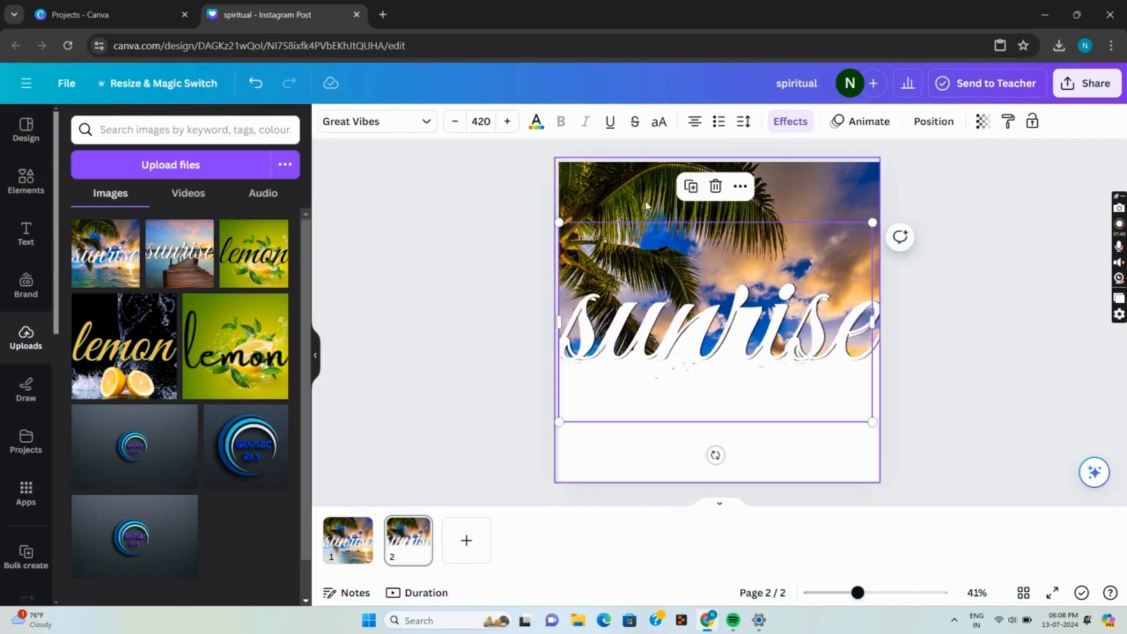
# - Add the recommended beach sunrise photo to page 2 and enlarge it to cover the page's full width and lower part
pyautogui.click(20, 191)
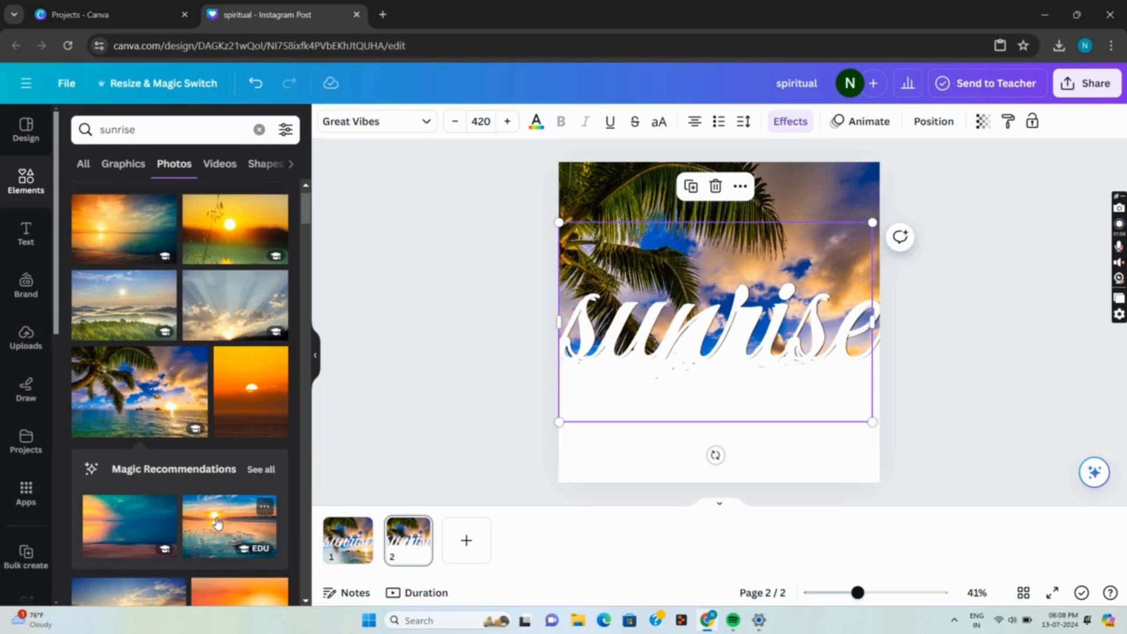
pyautogui.click(232, 529)
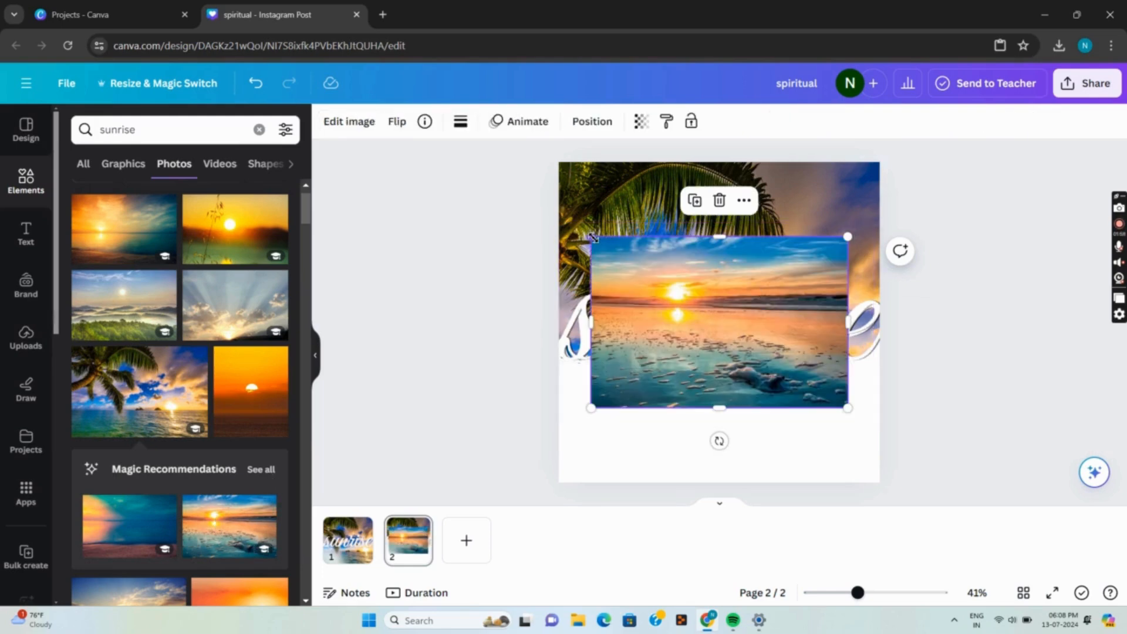
pyautogui.moveTo(591, 236); pyautogui.dragTo(527, 217)
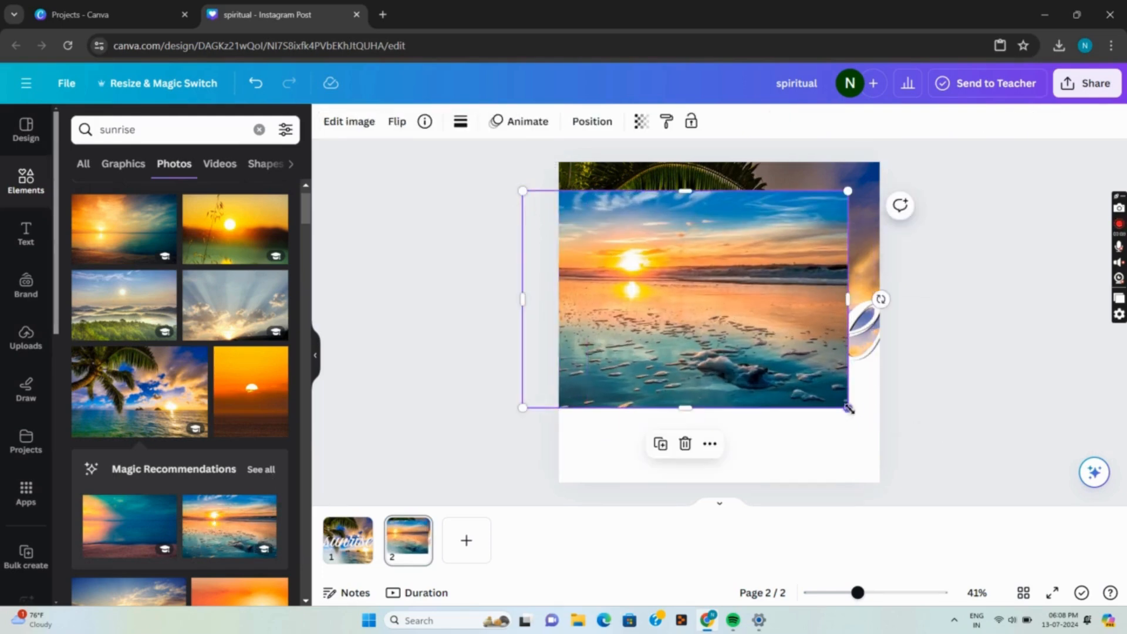
pyautogui.moveTo(847, 407); pyautogui.dragTo(986, 482)
pyautogui.moveTo(770, 371); pyautogui.dragTo(767, 396)
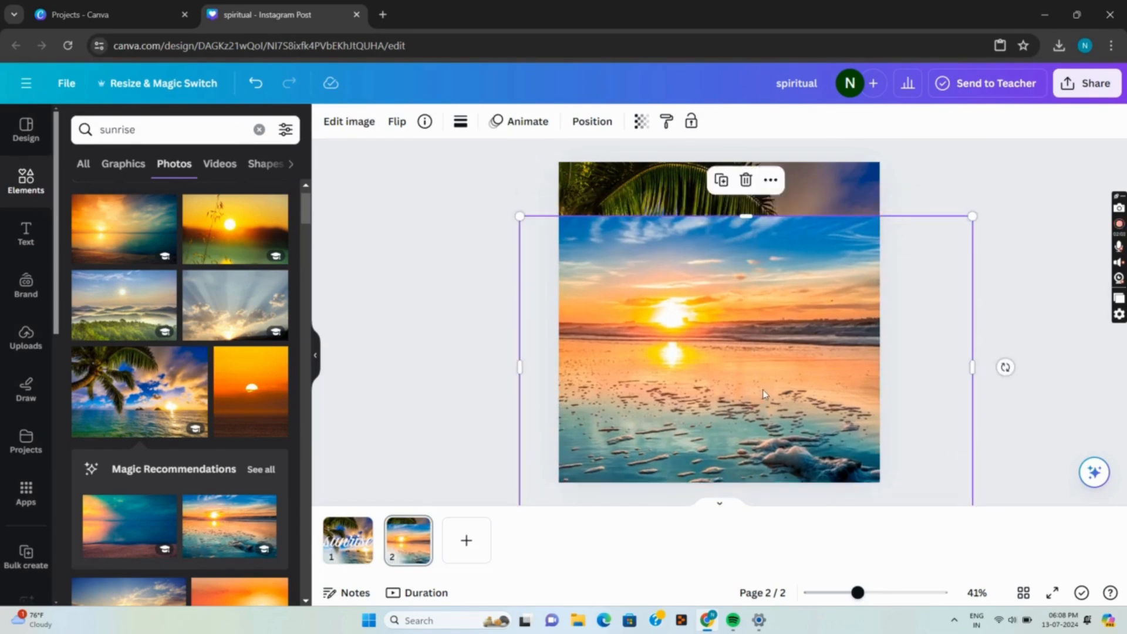
# - Move the beach photo's layer below the sunrise text and the cut-out palm image
pyautogui.click(768, 181)
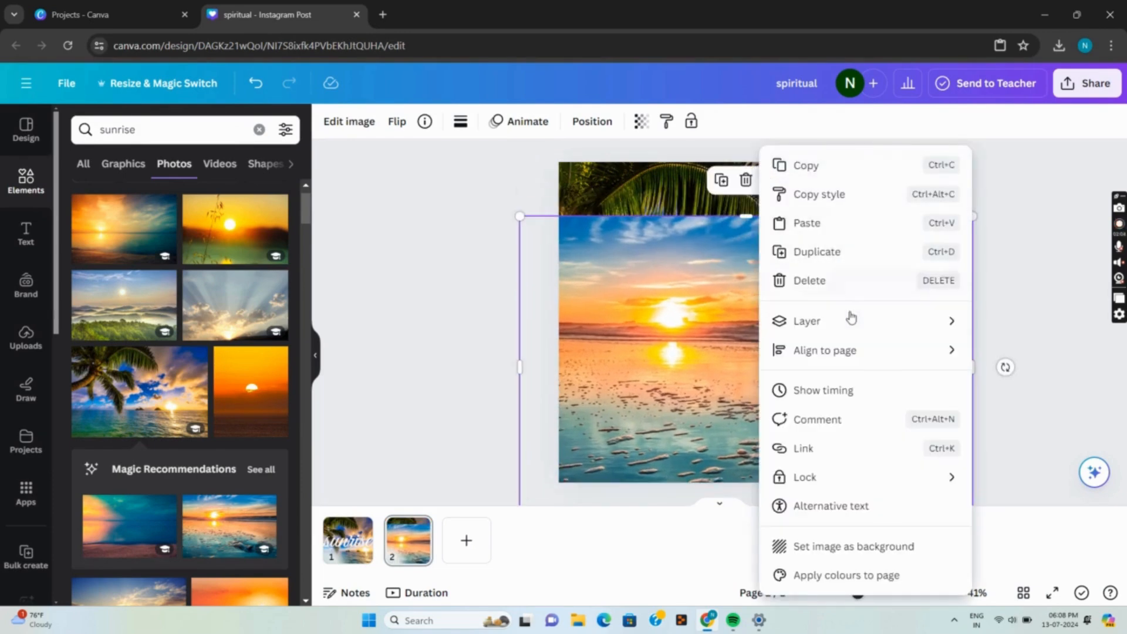
pyautogui.moveTo(847, 322)
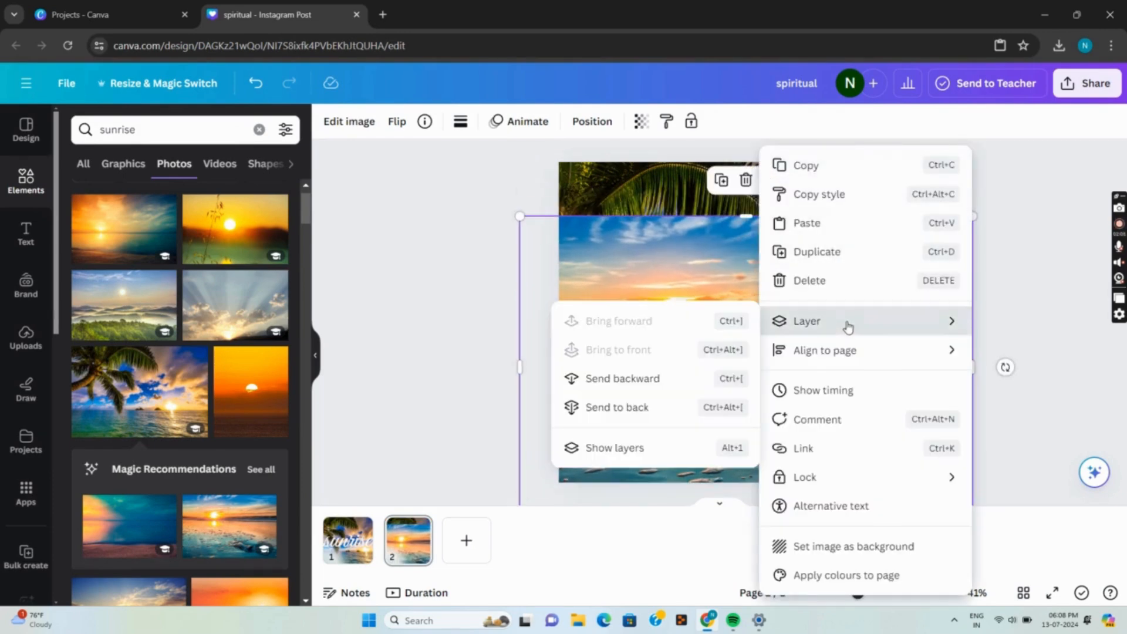
pyautogui.click(606, 449)
pyautogui.moveTo(189, 230); pyautogui.dragTo(181, 335)
# - Realign the sunrise text over the image's lettering and scale it to font size 426
pyautogui.click(740, 361)
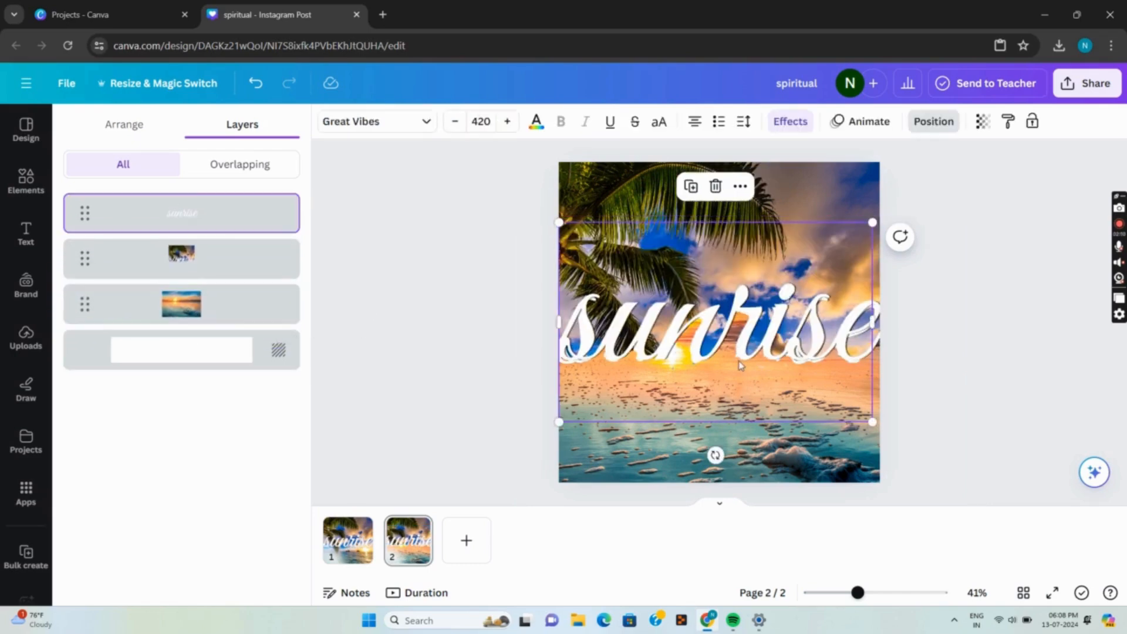
pyautogui.moveTo(737, 363); pyautogui.dragTo(732, 365)
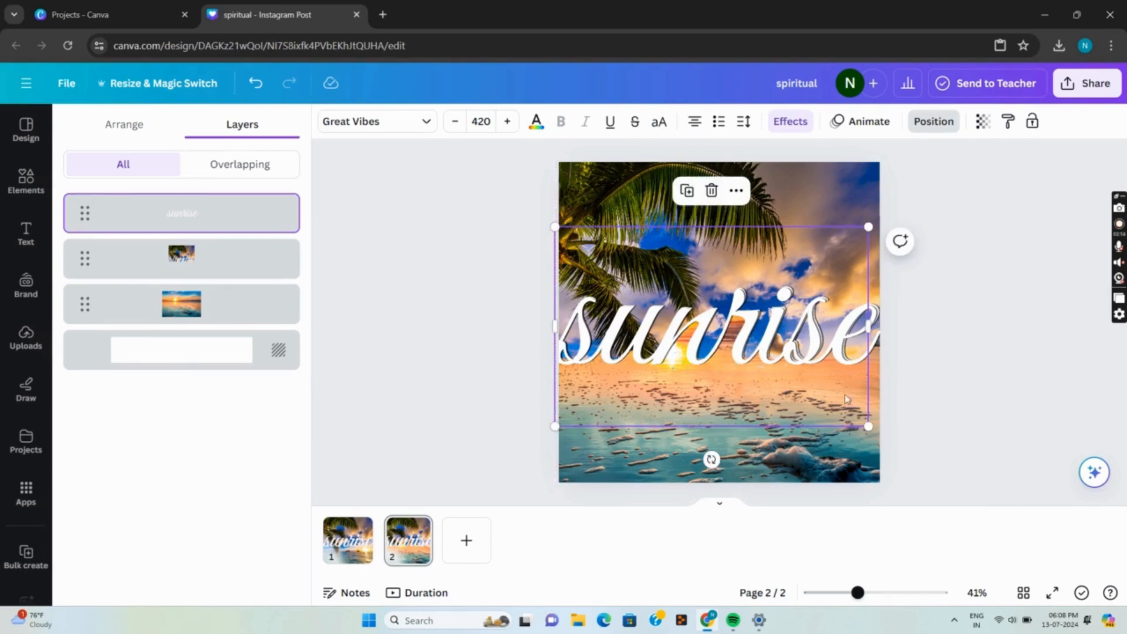
pyautogui.moveTo(868, 426)
pyautogui.mouseDown()
pyautogui.moveTo(858, 419)
pyautogui.moveTo(871, 424)
pyautogui.mouseUp()
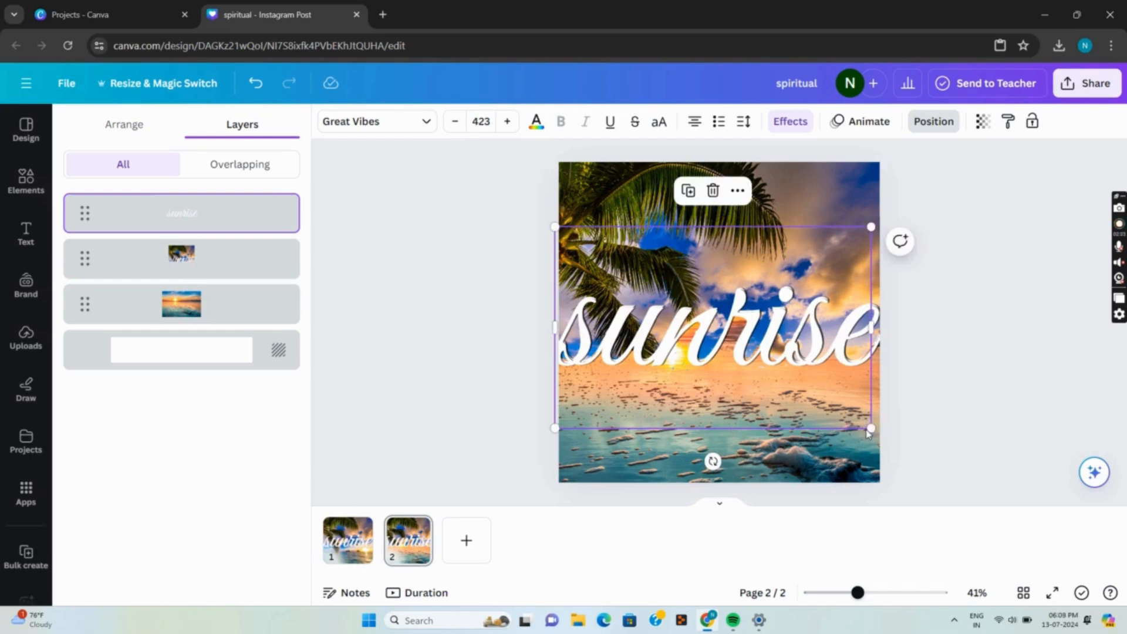
pyautogui.moveTo(872, 432)
pyautogui.mouseDown()
pyautogui.moveTo(865, 427)
pyautogui.moveTo(884, 434)
pyautogui.moveTo(864, 420)
pyautogui.moveTo(876, 428)
pyautogui.mouseUp()
pyautogui.moveTo(770, 408); pyautogui.dragTo(770, 406)
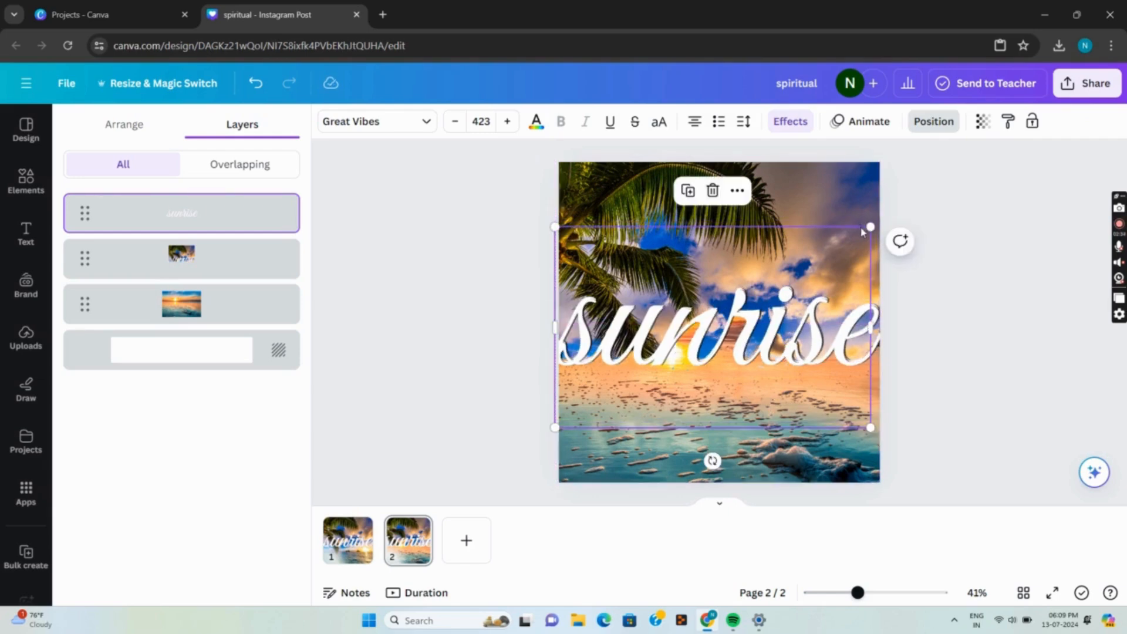
pyautogui.moveTo(870, 226); pyautogui.dragTo(875, 230)
pyautogui.click(984, 373)
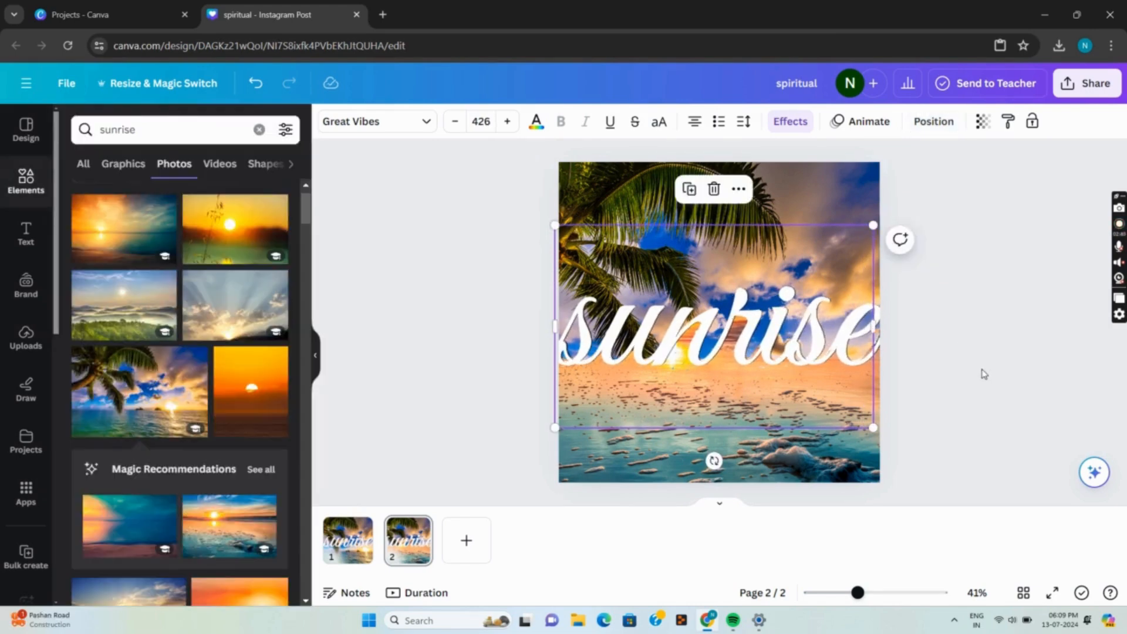
# - Restore the palm leaf tip and missing sky around the sunrise letters of the cut-out image with a size 7 brush
pyautogui.click(801, 205)
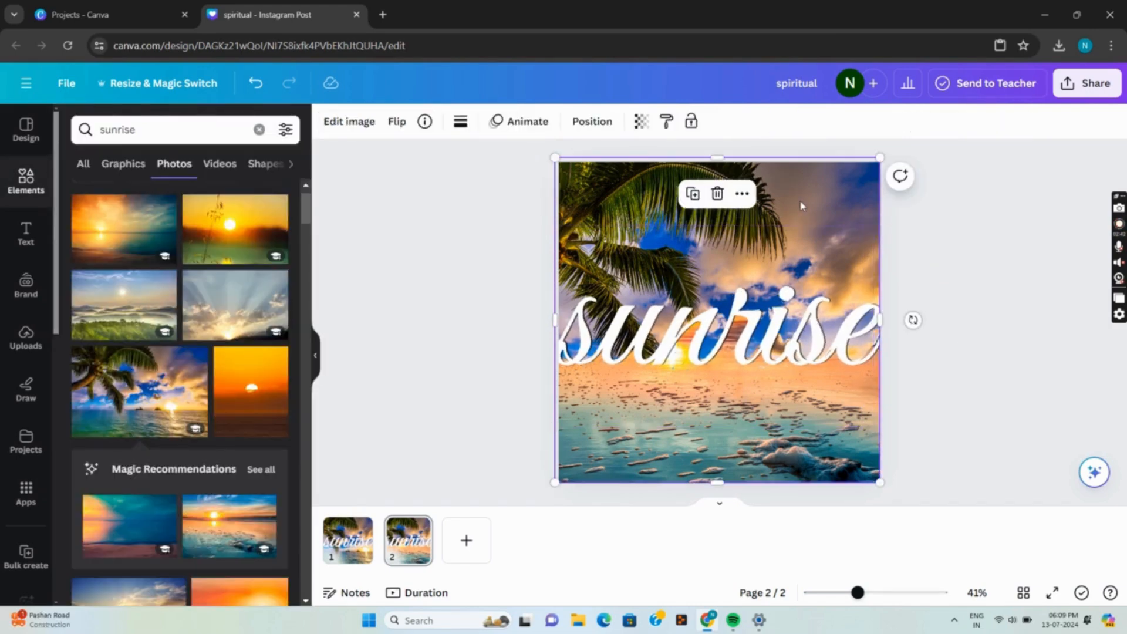
pyautogui.click(349, 121)
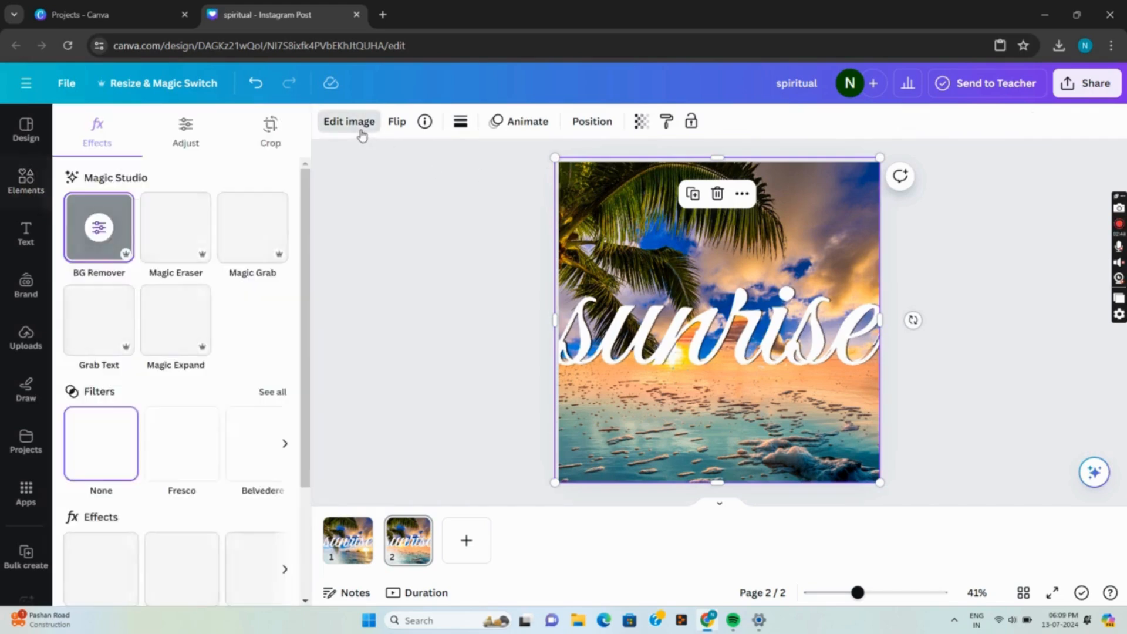
pyautogui.click(99, 229)
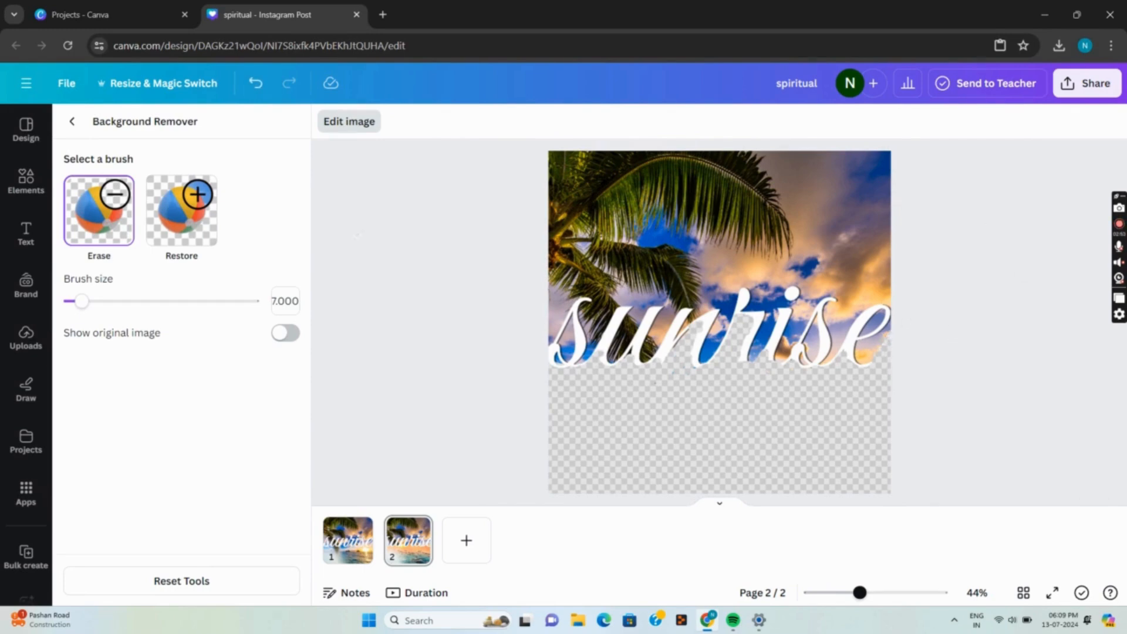
pyautogui.click(182, 213)
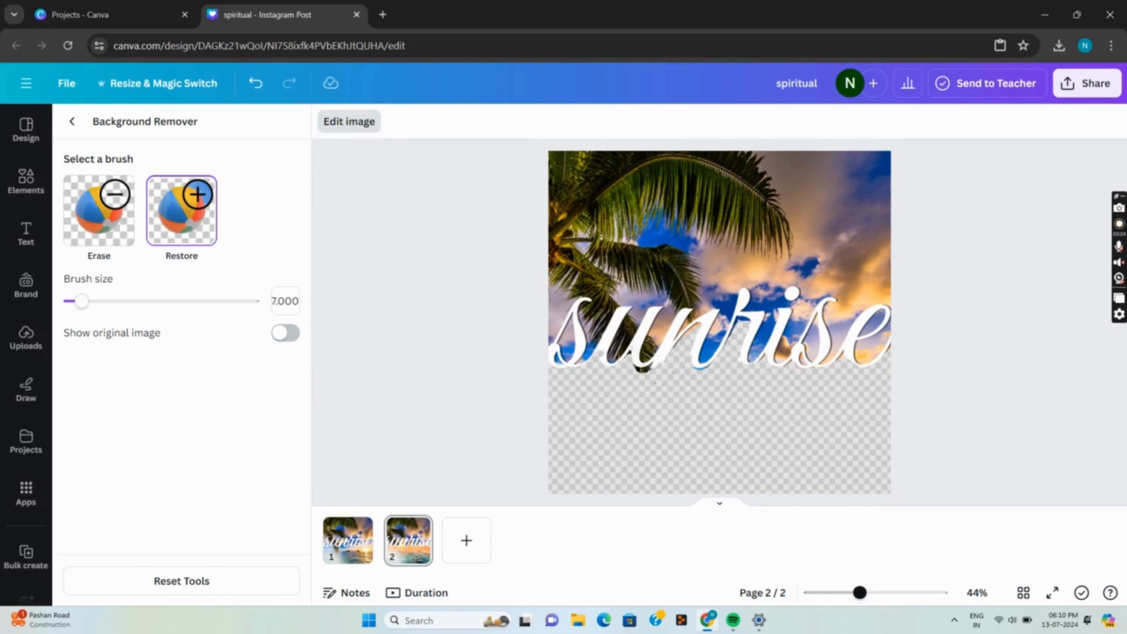
pyautogui.click(71, 121)
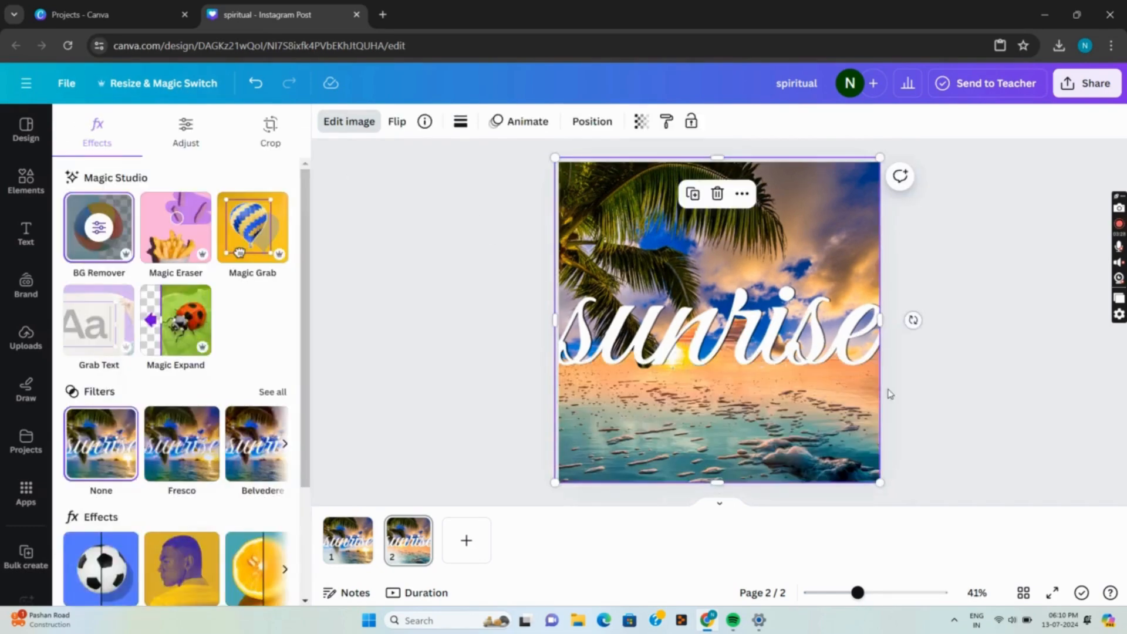
pyautogui.click(978, 340)
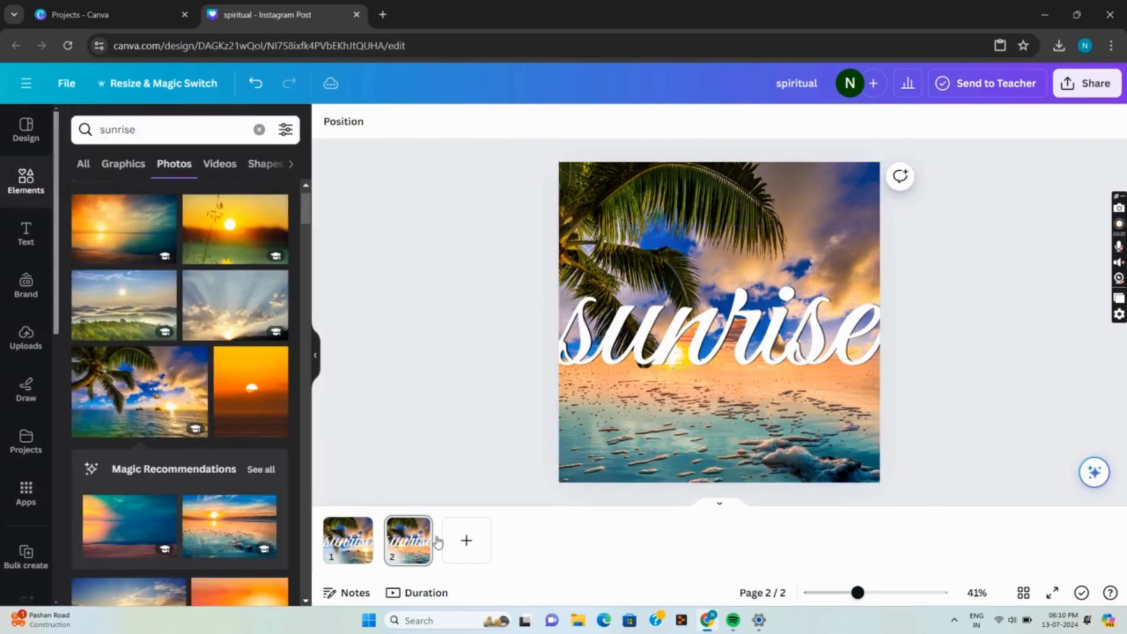
# - Copy the sunrise text from page 1 and paste it onto page 2 over the existing lettering
pyautogui.click(349, 537)
pyautogui.click(698, 347)
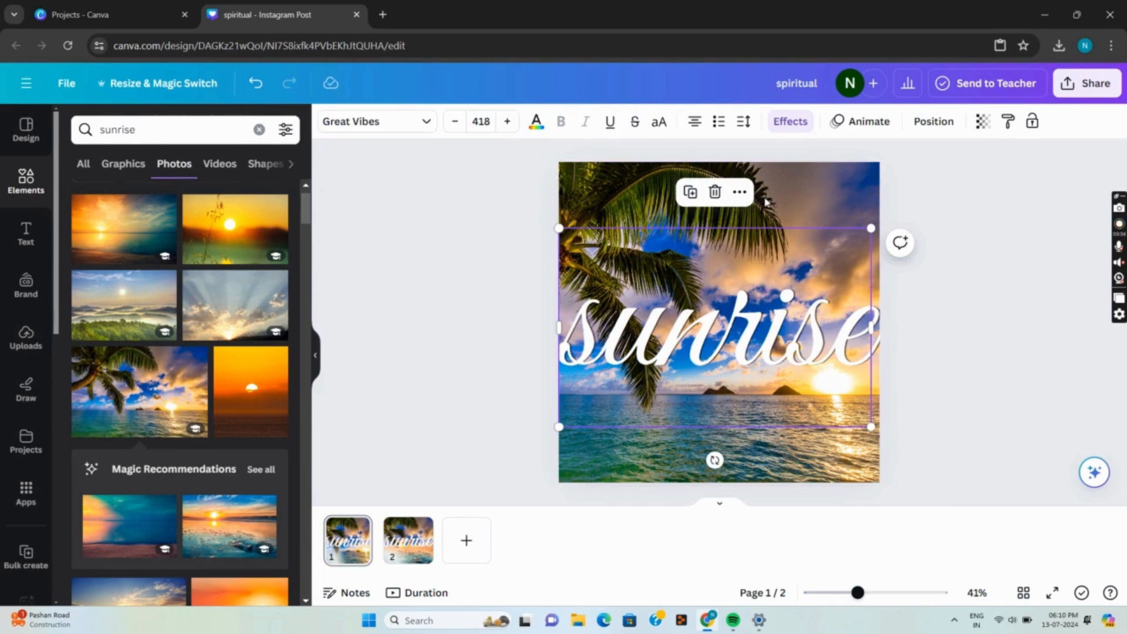
pyautogui.click(738, 192)
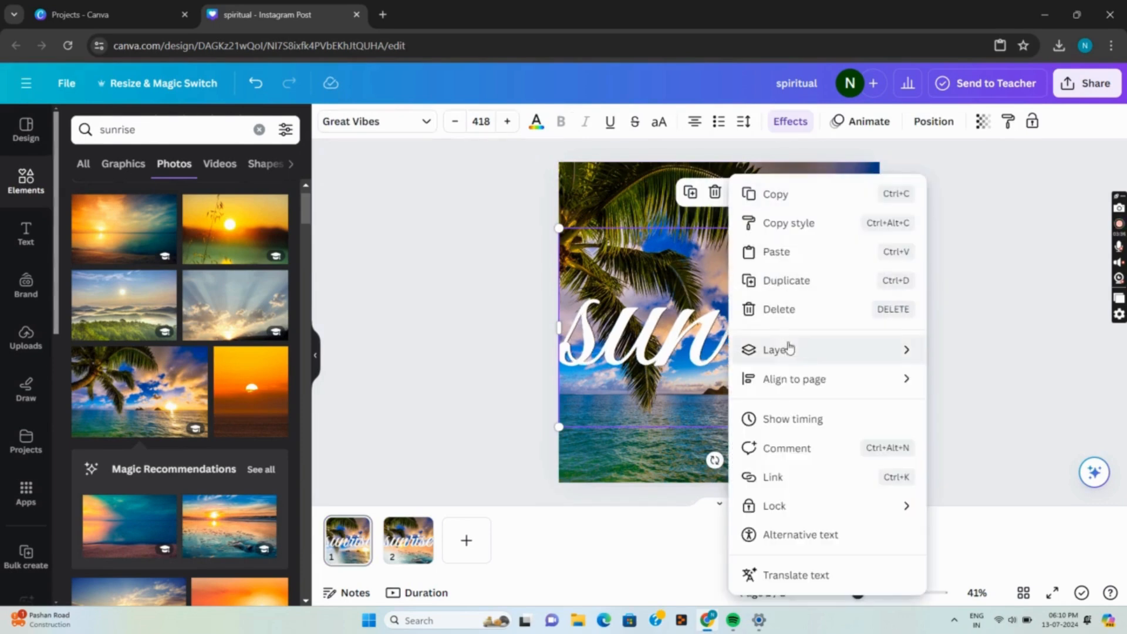
pyautogui.click(793, 186)
pyautogui.click(407, 531)
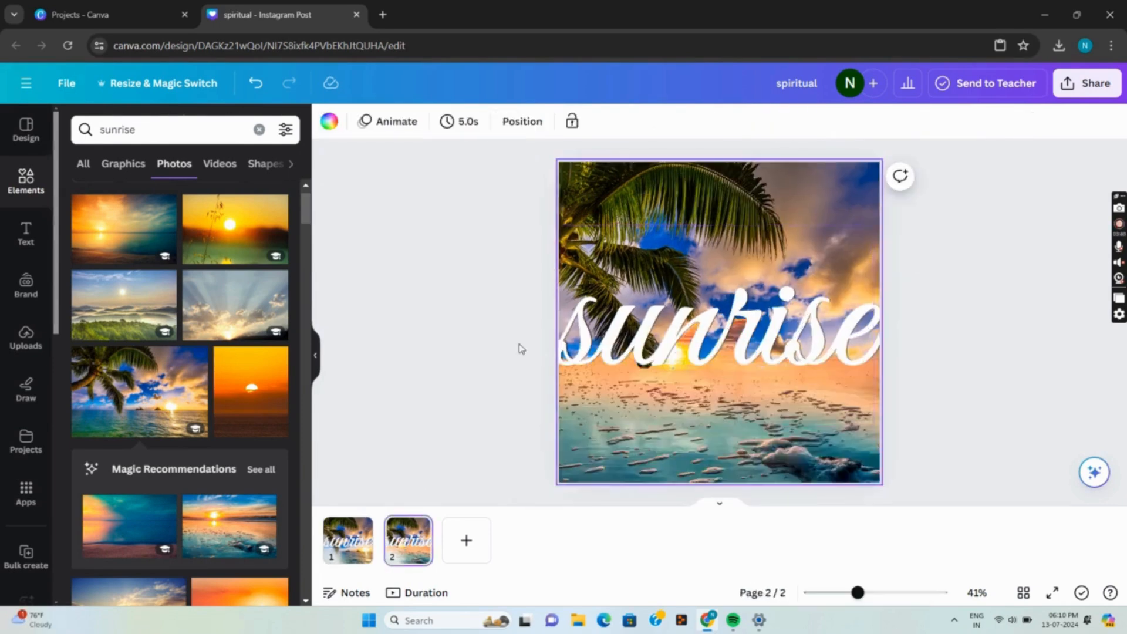
pyautogui.click(686, 289)
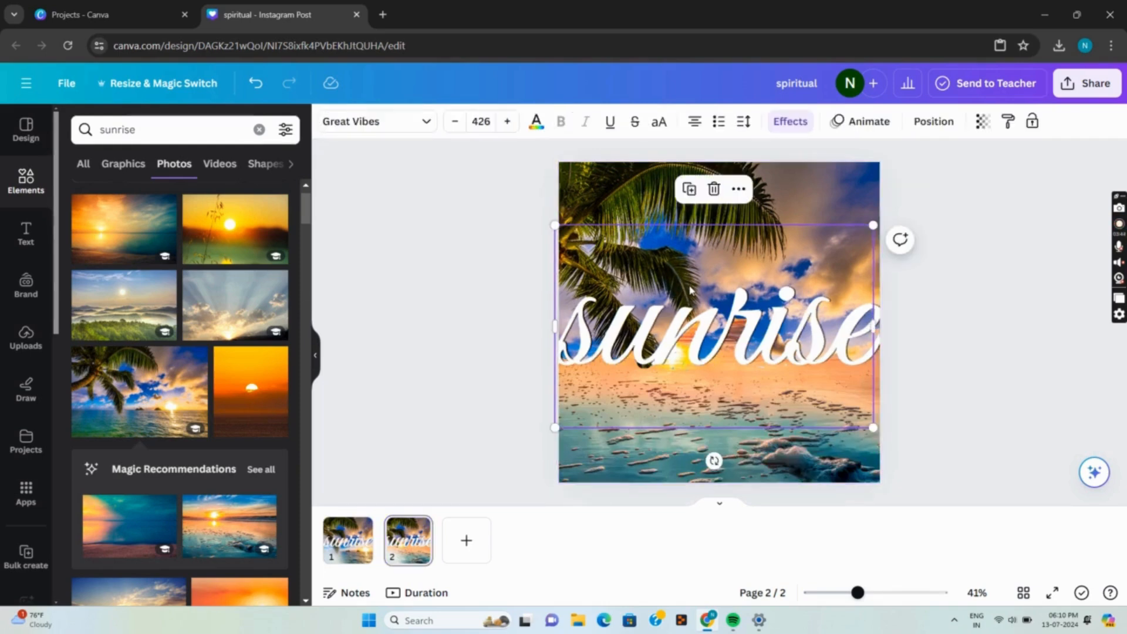
pyautogui.click(738, 189)
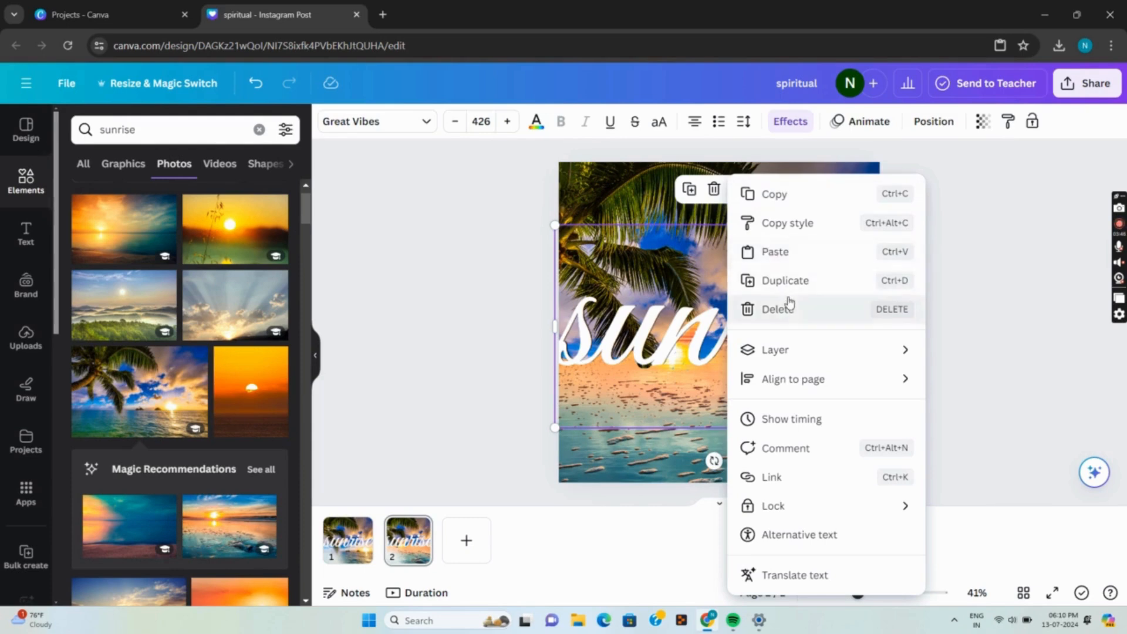
pyautogui.click(784, 252)
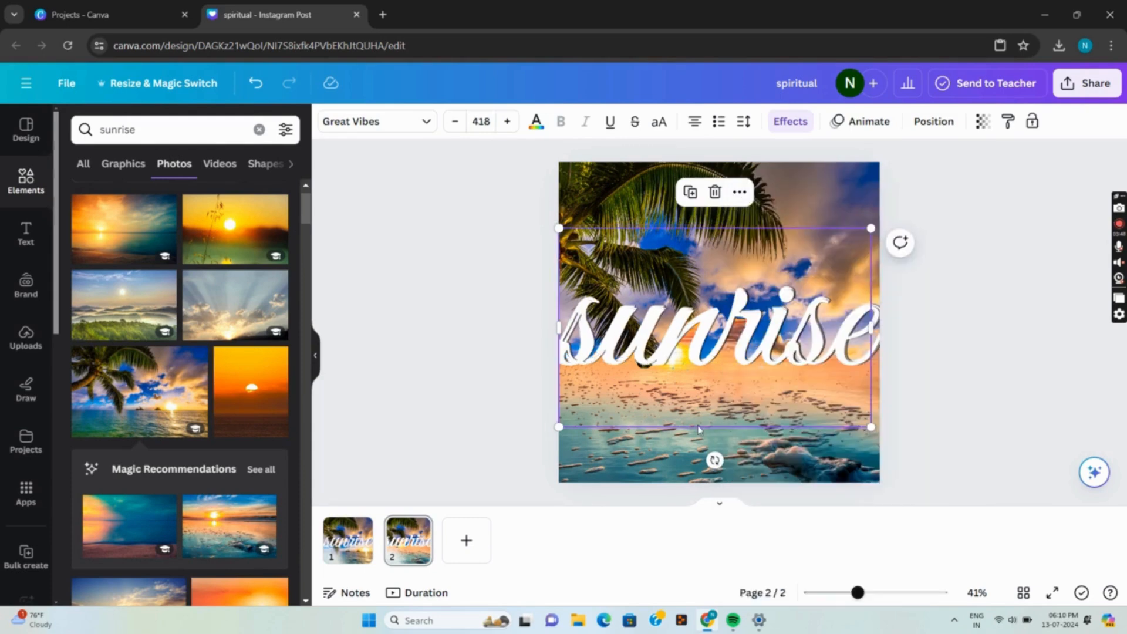
# - Align the pasted sunrise text with the lettering beneath it and enlarge it slightly to cover the letters
pyautogui.moveTo(698, 429); pyautogui.dragTo(694, 424)
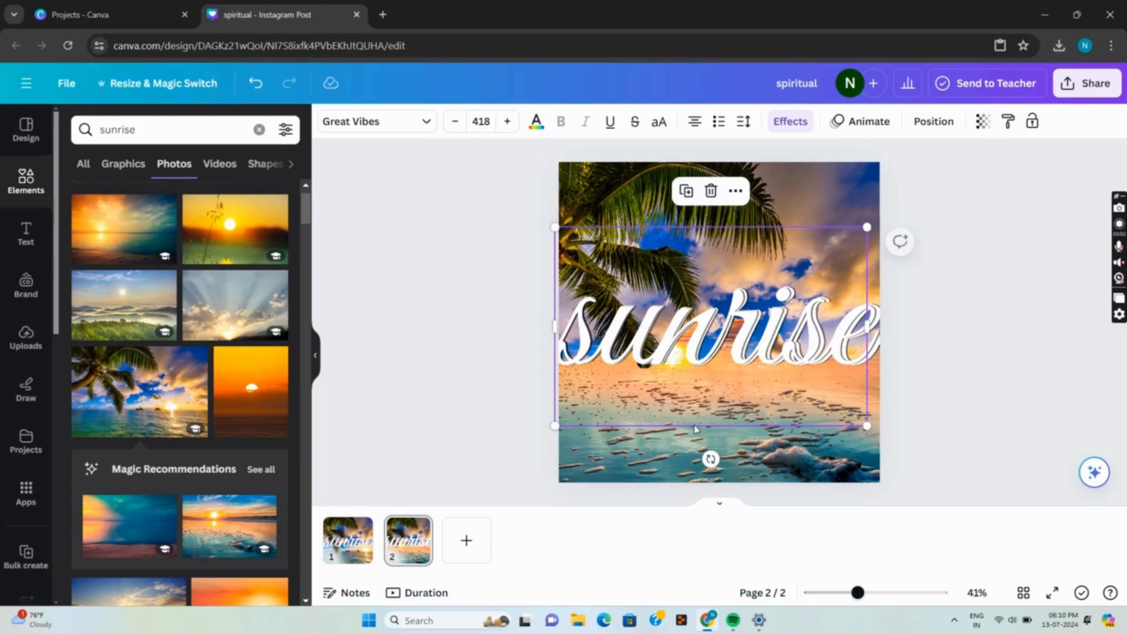
pyautogui.moveTo(867, 228)
pyautogui.mouseDown()
pyautogui.moveTo(858, 233)
pyautogui.moveTo(874, 231)
pyautogui.mouseUp()
pyautogui.click(925, 358)
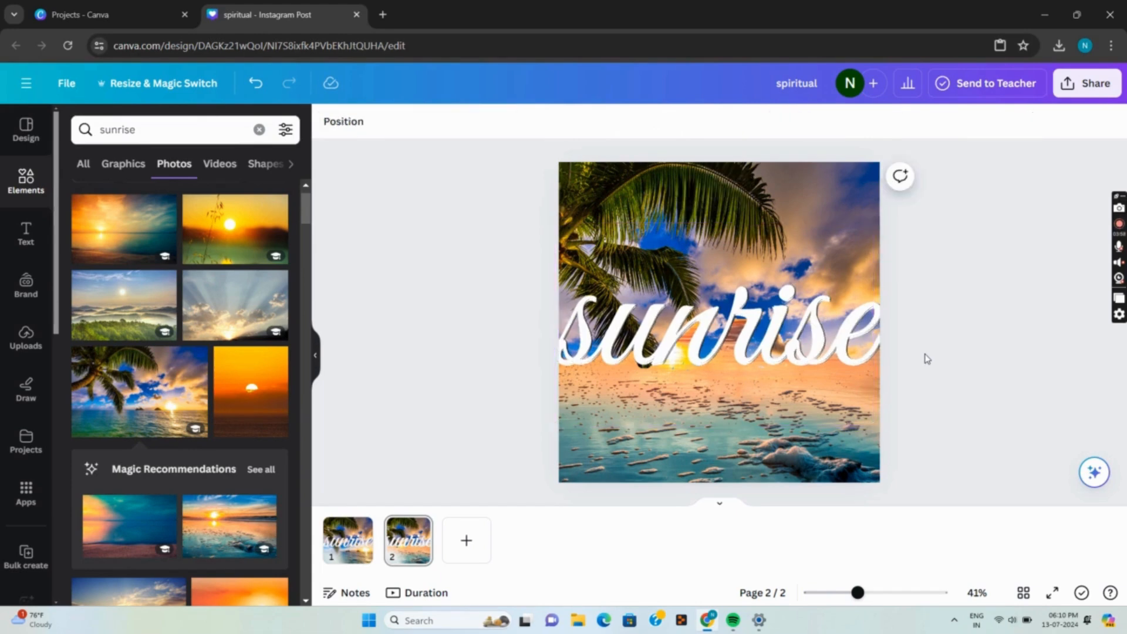
# - Touch up the cut-out palm image's edge below the sunrise lettering with the Background Remover's size 7 Erase brush
pyautogui.click(621, 187)
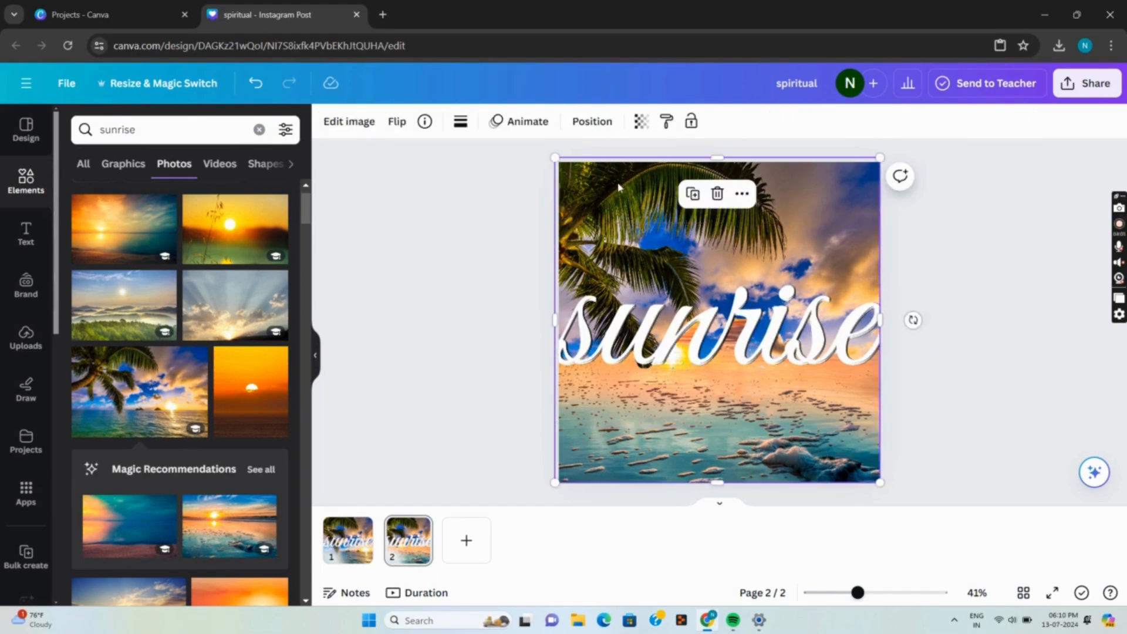
pyautogui.click(349, 120)
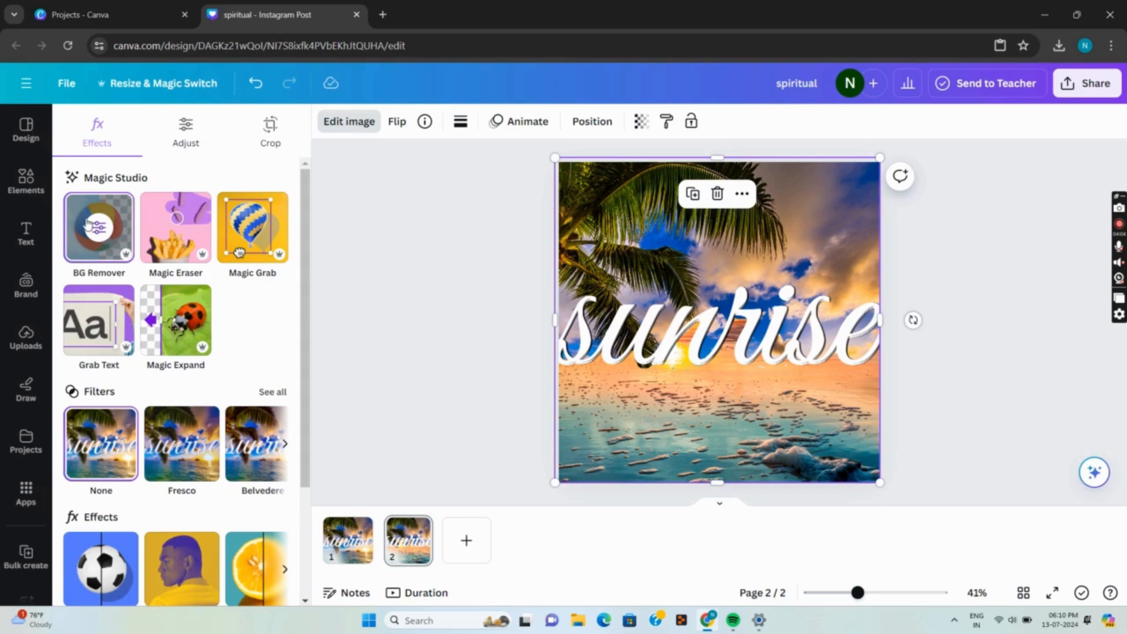
pyautogui.click(88, 225)
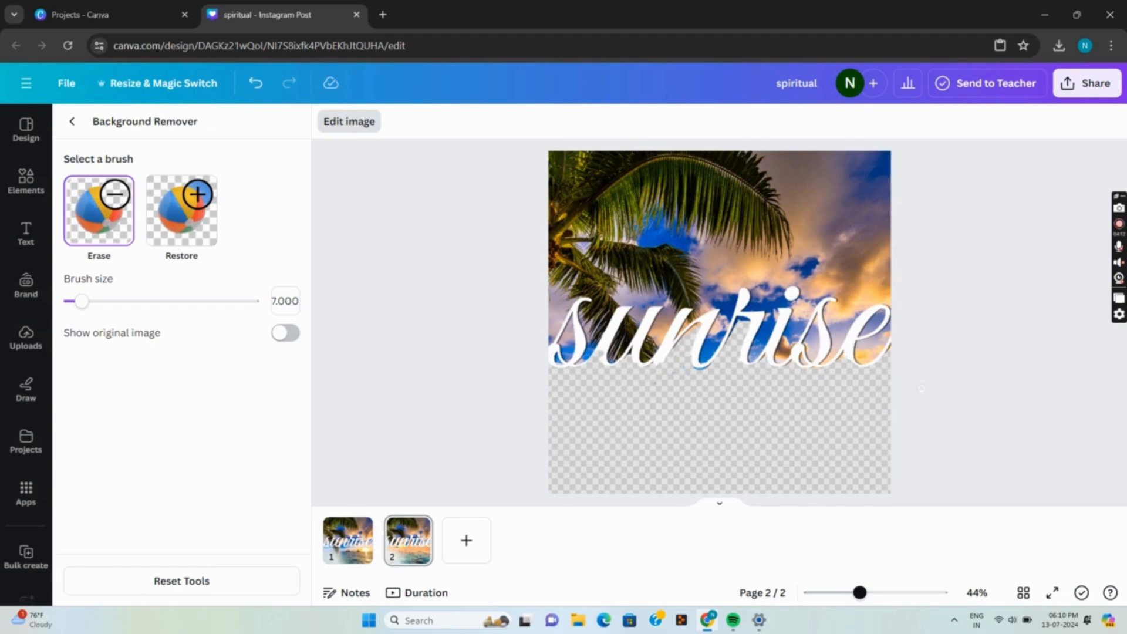
pyautogui.click(72, 123)
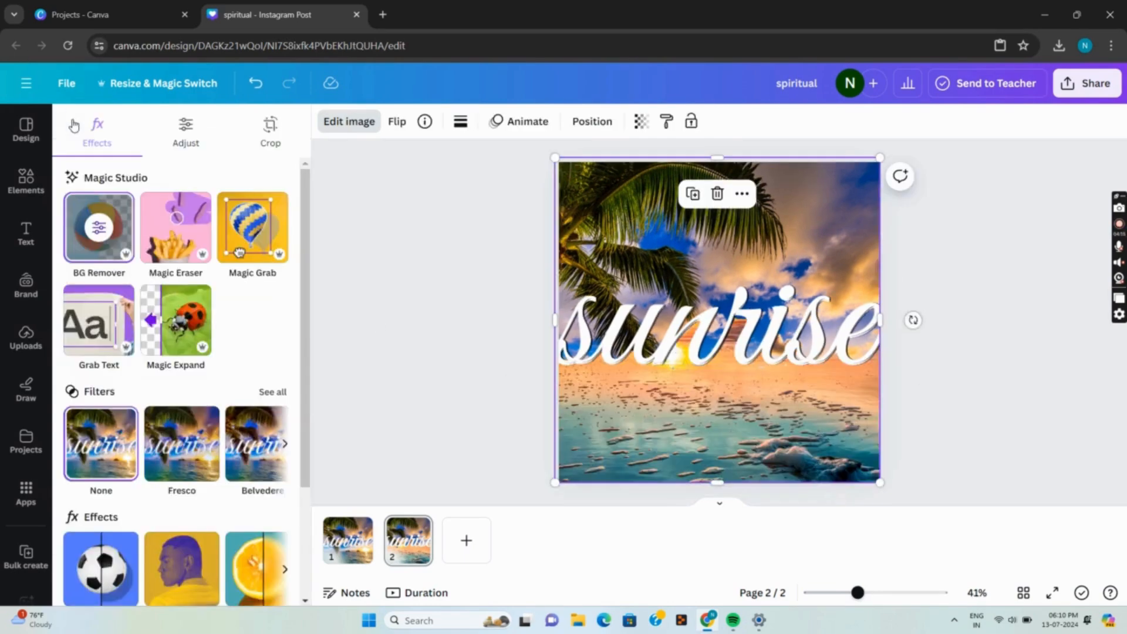
pyautogui.click(971, 307)
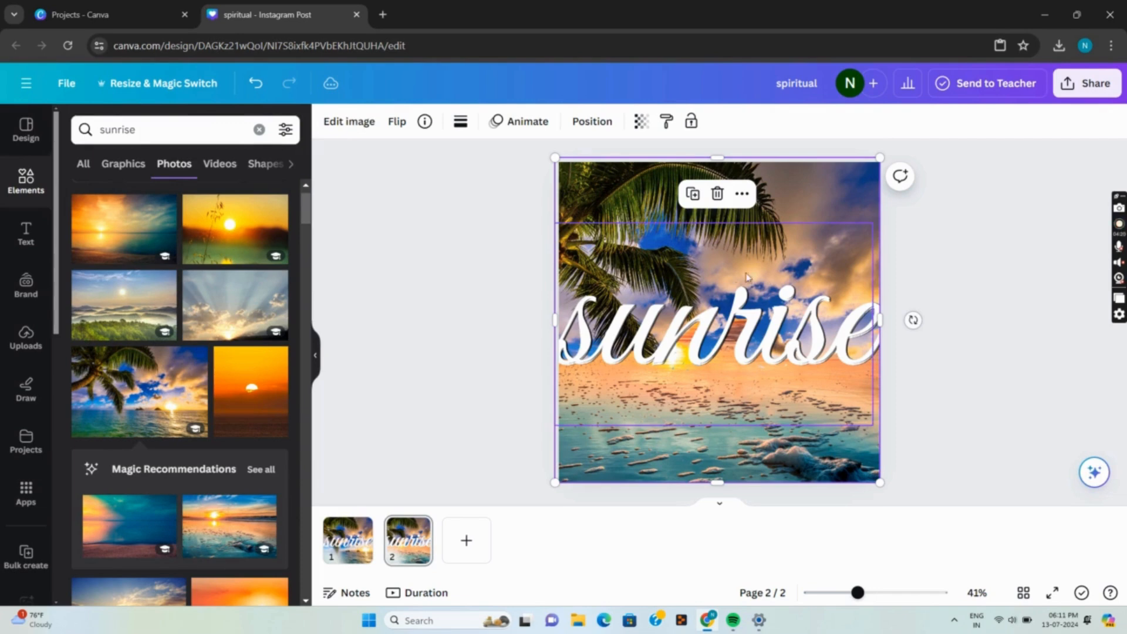
pyautogui.click(1021, 267)
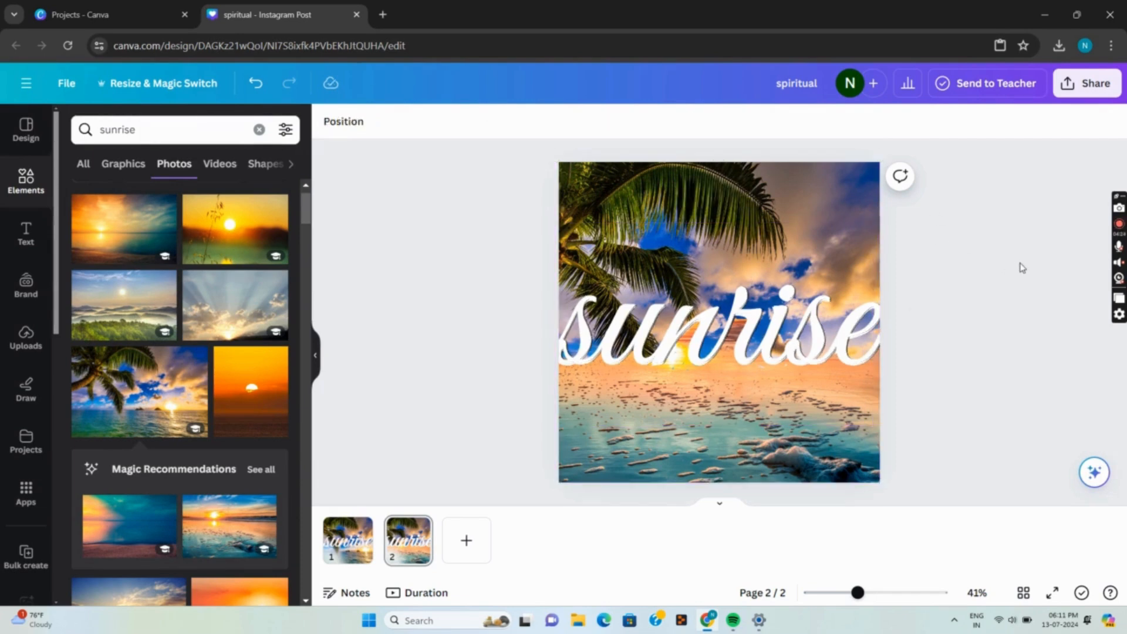